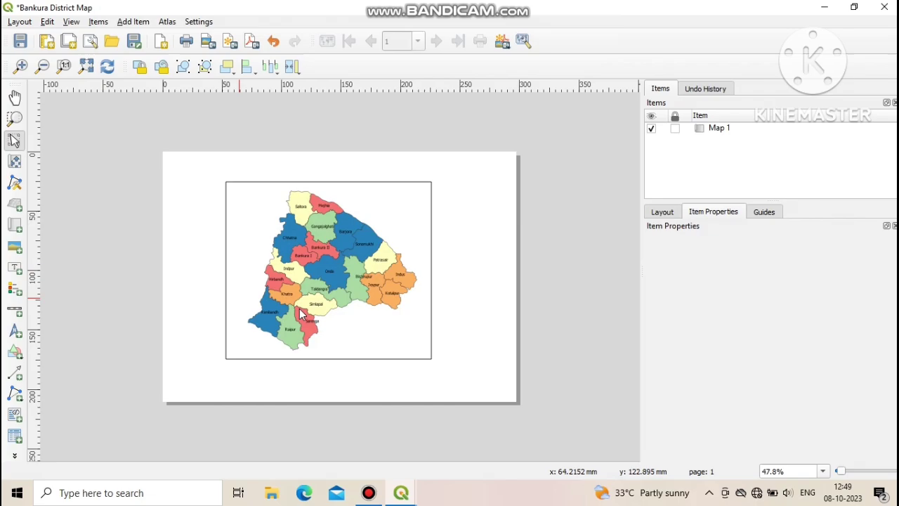
# Step: Zoom in to inspect the Bankura district map, then zoom back out to the full page
pyautogui.scroll(1, 363, 383)
pyautogui.click(487, 381)
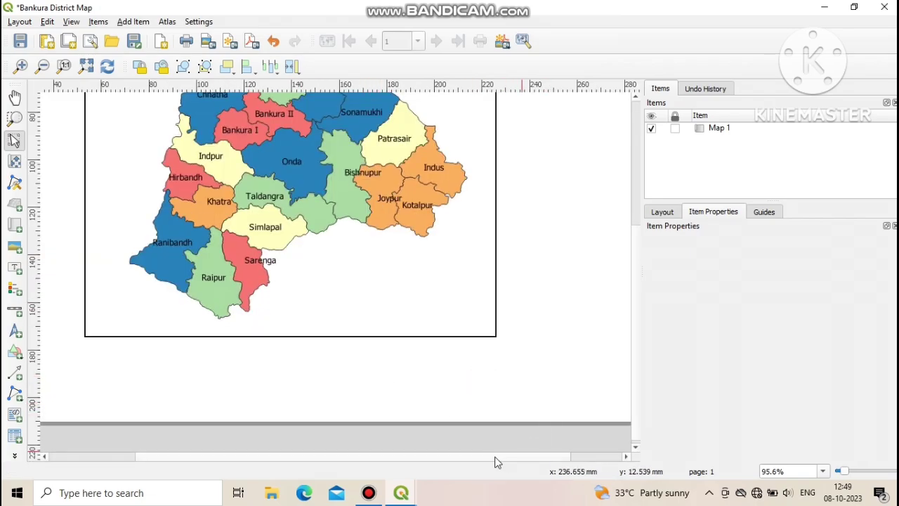
pyautogui.moveTo(496, 457); pyautogui.dragTo(435, 466)
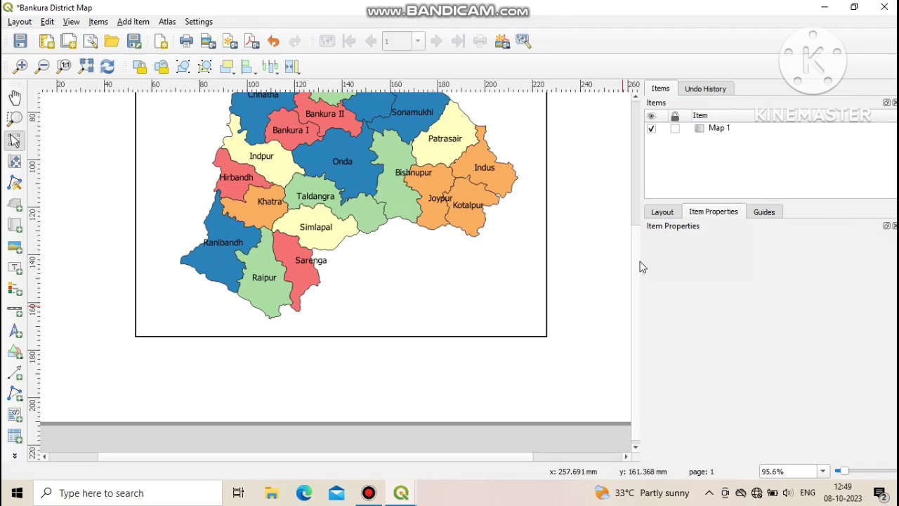
pyautogui.moveTo(636, 268); pyautogui.dragTo(637, 260)
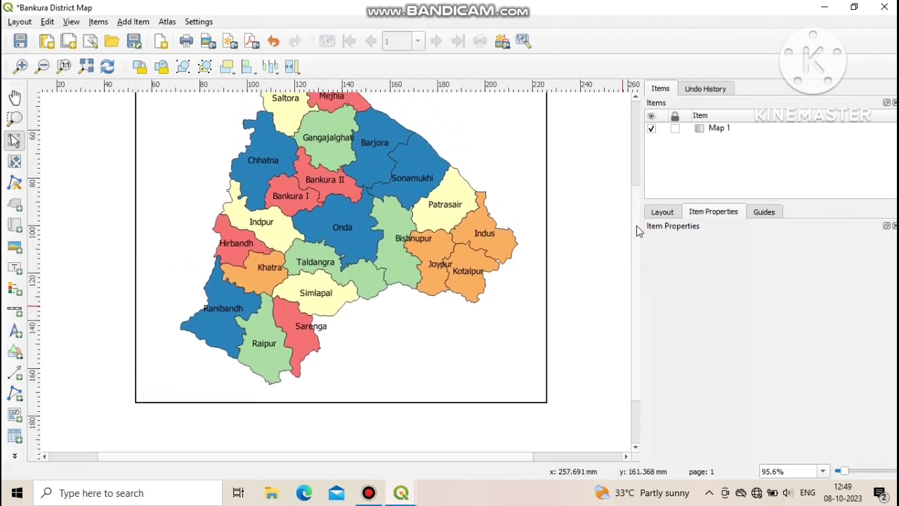
pyautogui.moveTo(637, 260); pyautogui.dragTo(639, 217)
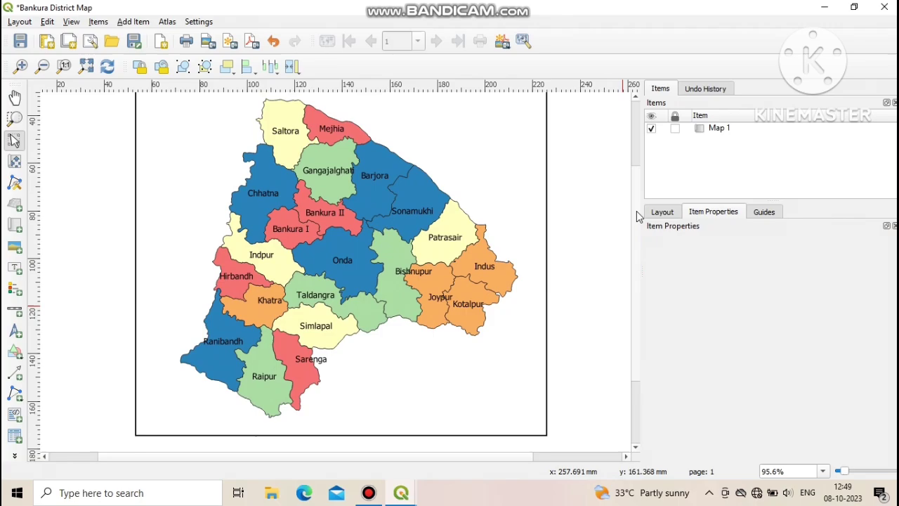
pyautogui.click(42, 66)
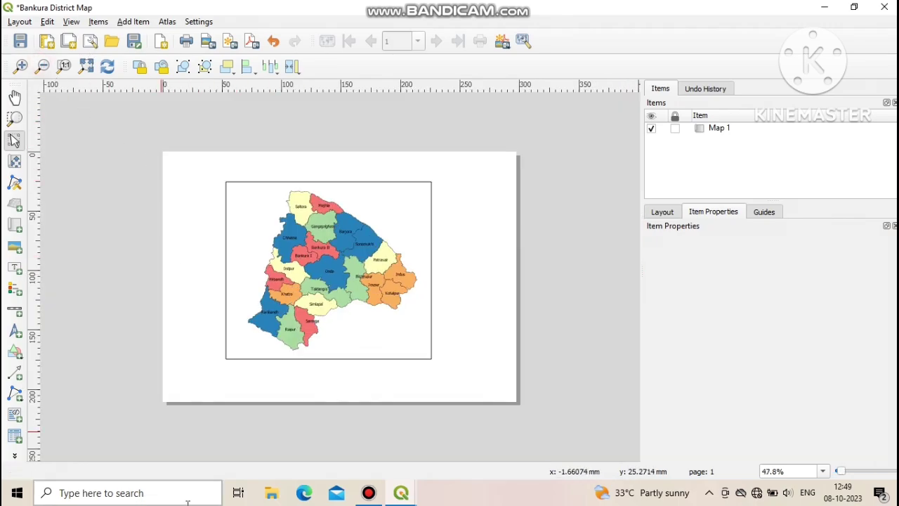
# Step: Select Map 1, add Grid 1 under Grids, and open it with Modify Grid
pyautogui.click(354, 314)
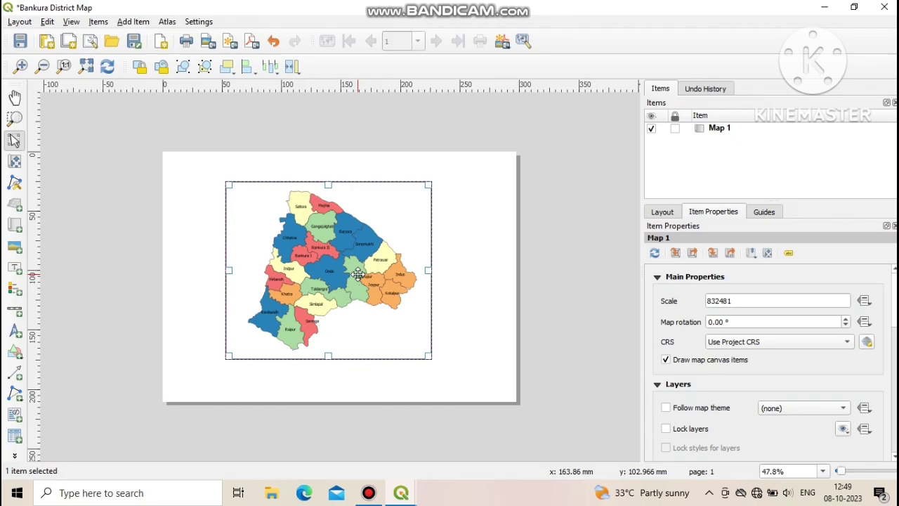
pyautogui.scroll(-1, 675, 354)
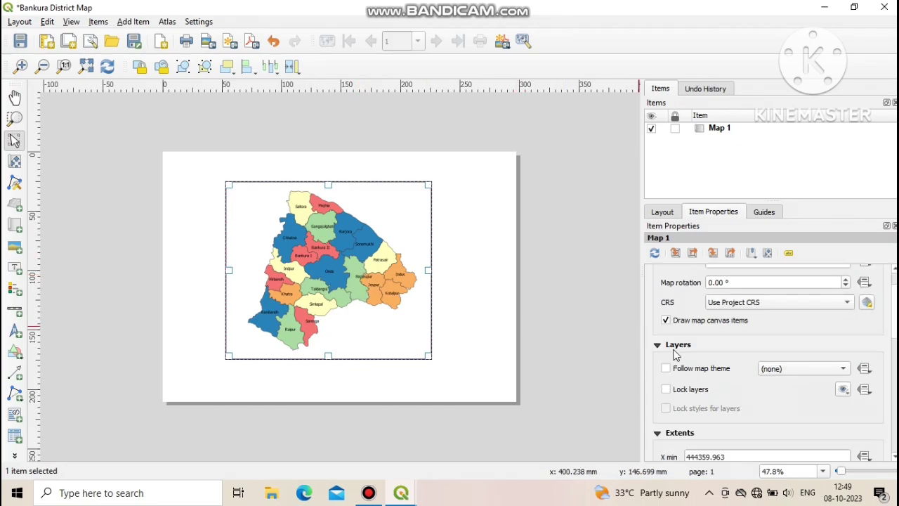
pyautogui.scroll(-1, 676, 355)
pyautogui.scroll(-1, 676, 355)
pyautogui.scroll(-3, 667, 362)
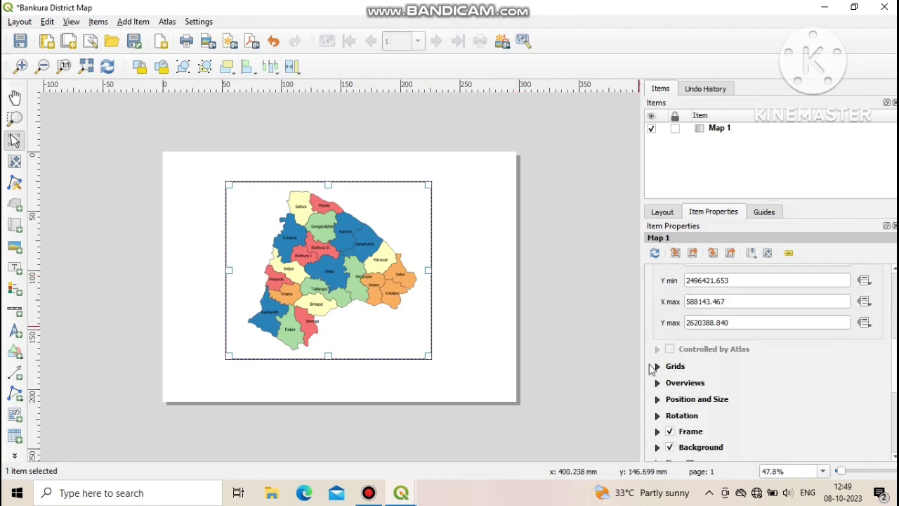
pyautogui.click(656, 367)
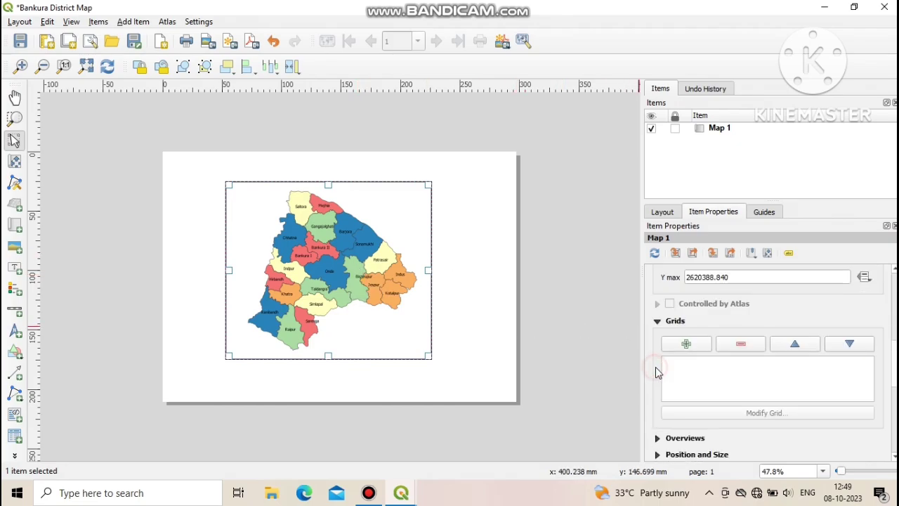
pyautogui.click(686, 344)
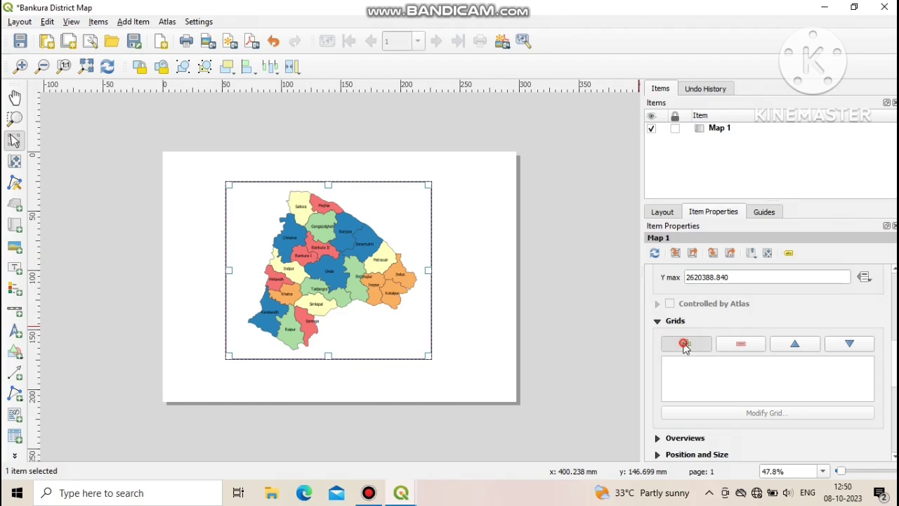
pyautogui.click(703, 362)
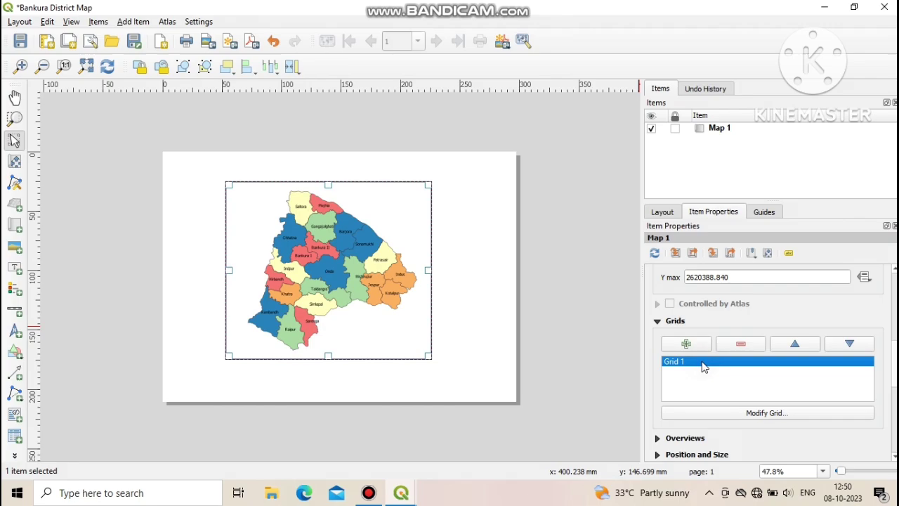
pyautogui.click(786, 413)
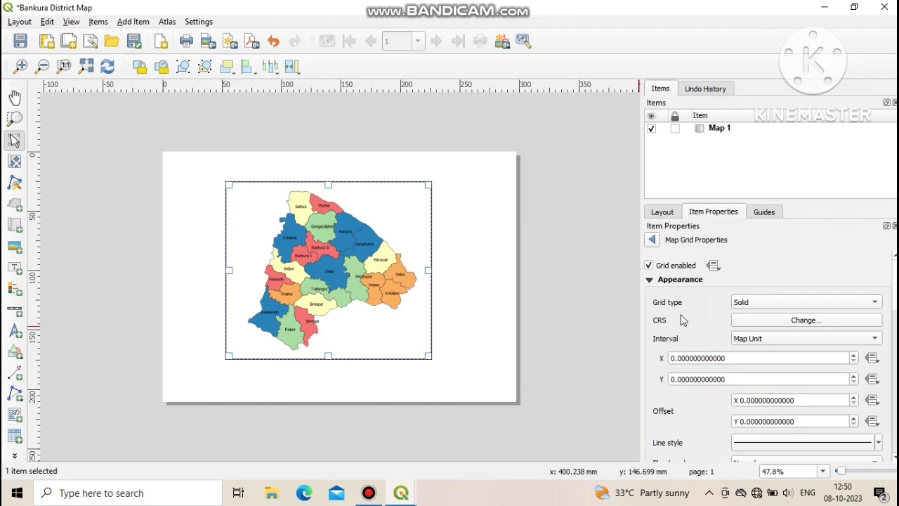
# Step: Change Grid 1's coordinate reference system to WGS 84 (EPSG:4326)
pyautogui.click(763, 324)
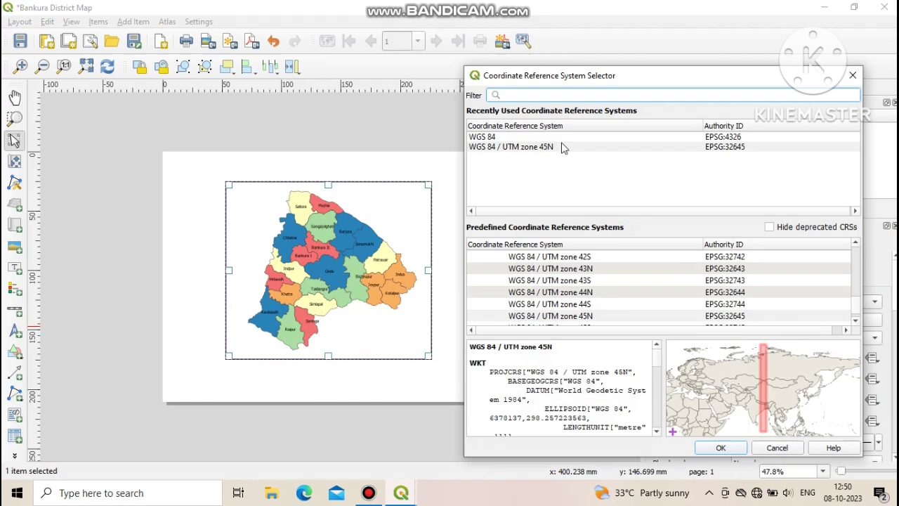
pyautogui.click(495, 139)
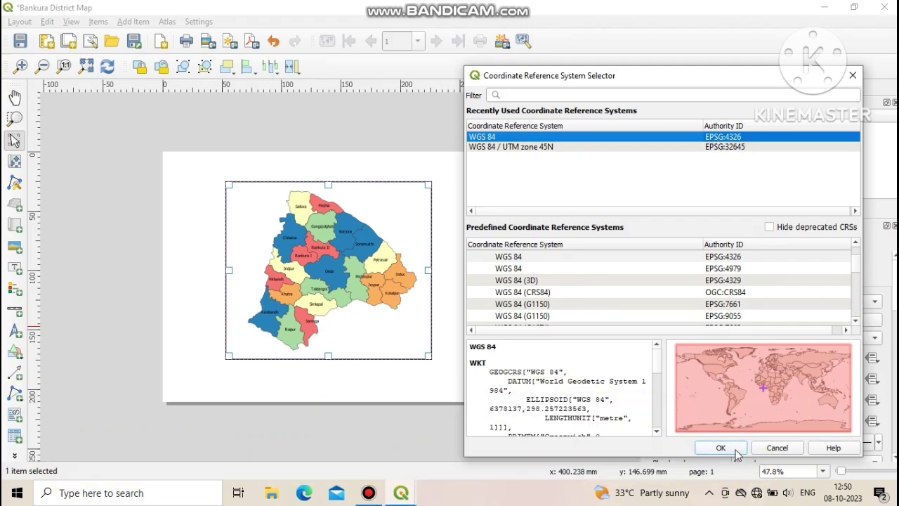
pyautogui.click(735, 450)
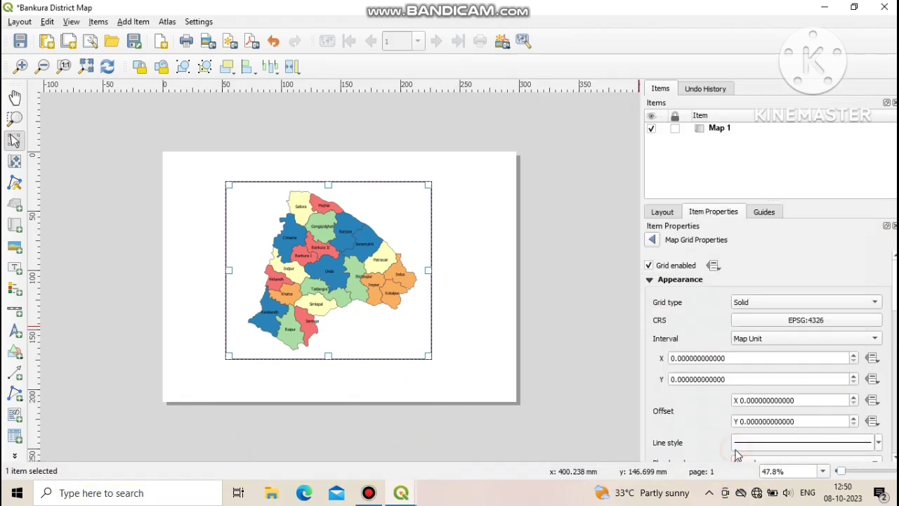
# Step: Set Grid 1's Interval X to 0.434 and Interval Y to 0.35
pyautogui.click(683, 358)
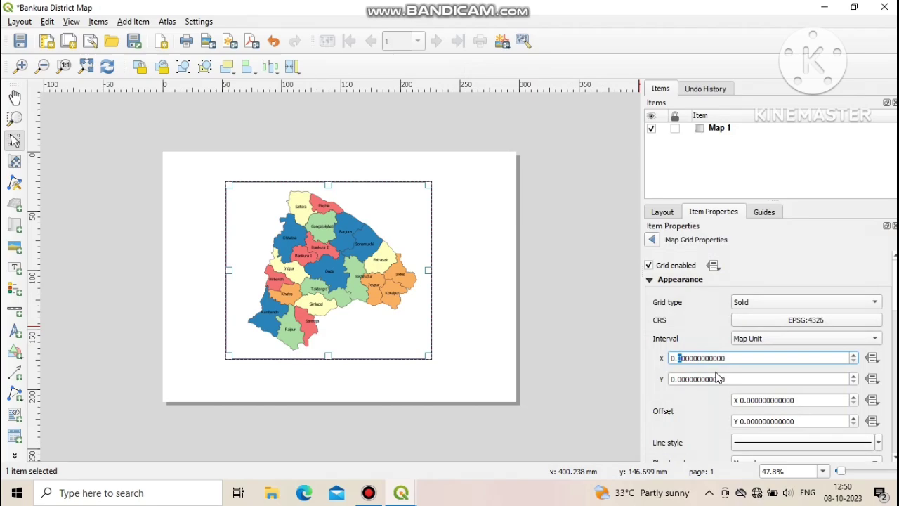
pyautogui.click(682, 379)
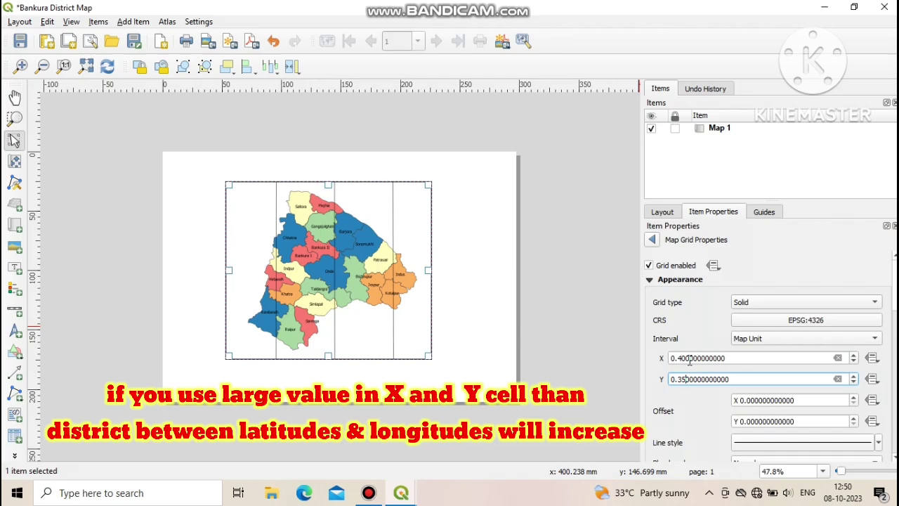
pyautogui.click(688, 358)
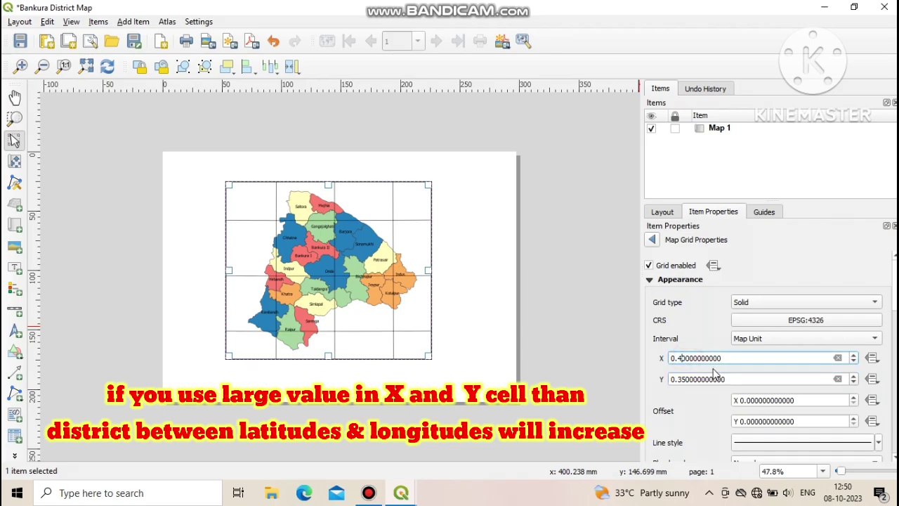
pyautogui.click(691, 379)
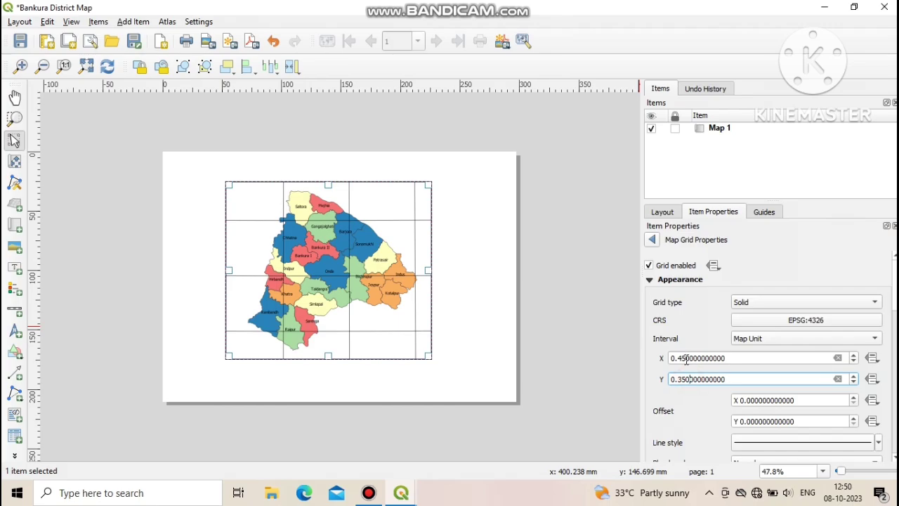
pyautogui.click(687, 359)
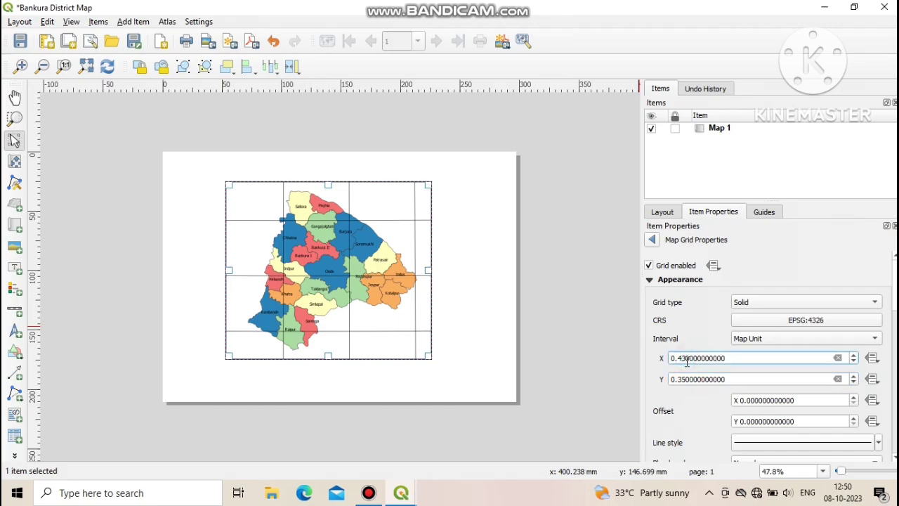
pyautogui.click(684, 379)
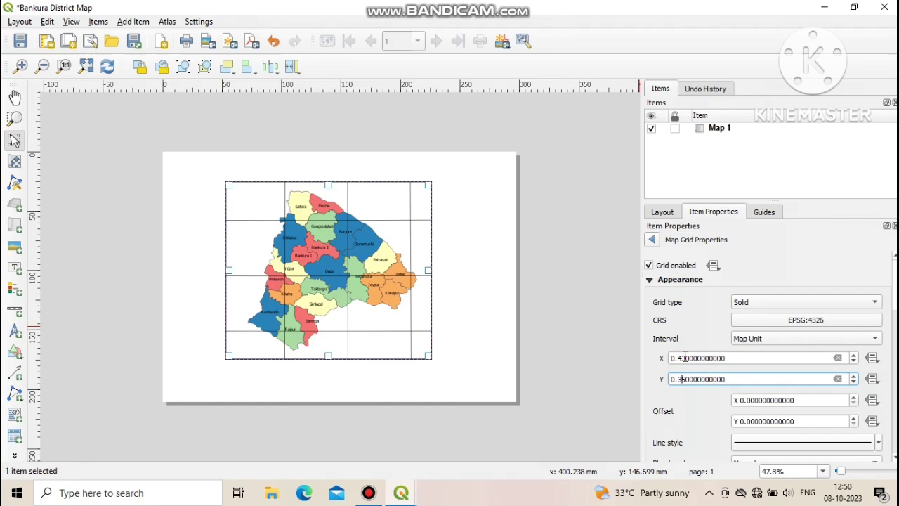
pyautogui.click(685, 359)
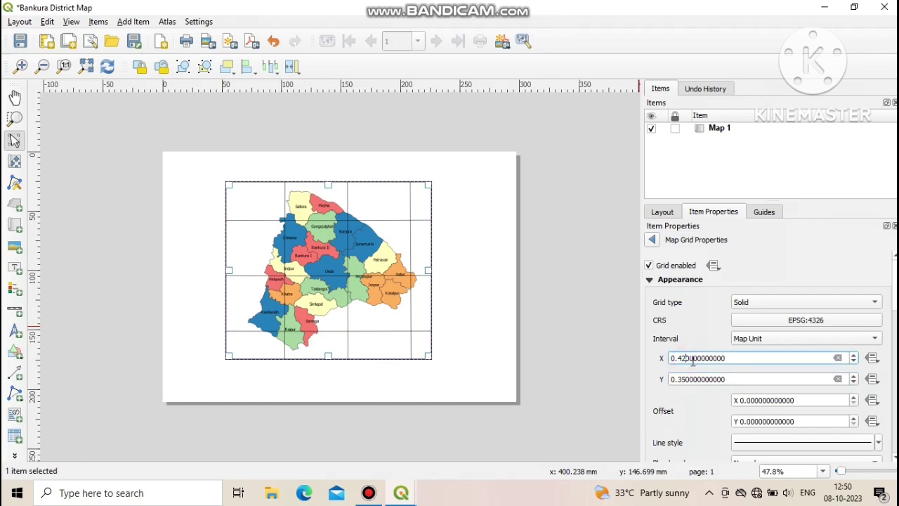
pyautogui.click(688, 378)
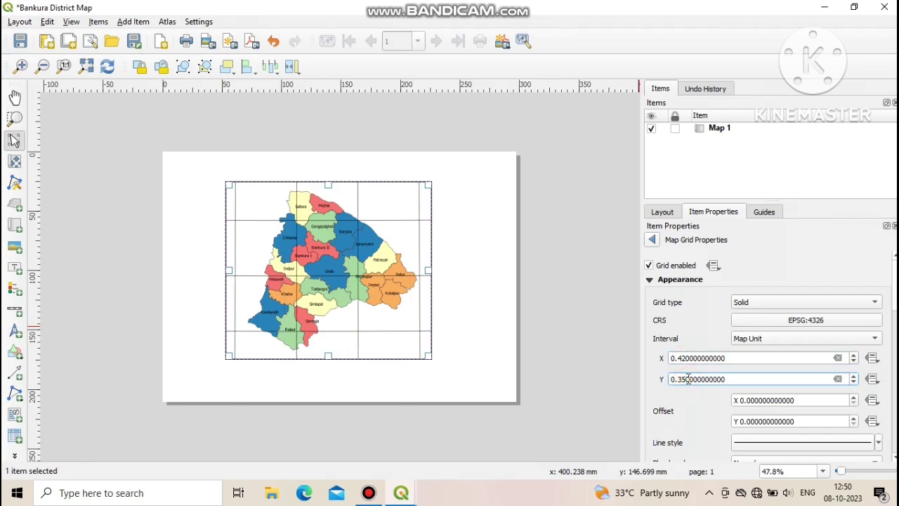
pyautogui.click(685, 359)
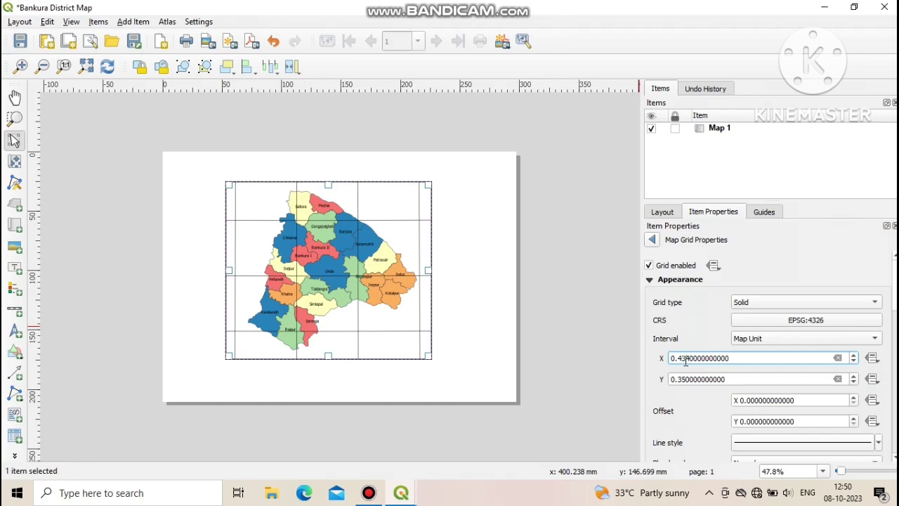
pyautogui.click(682, 379)
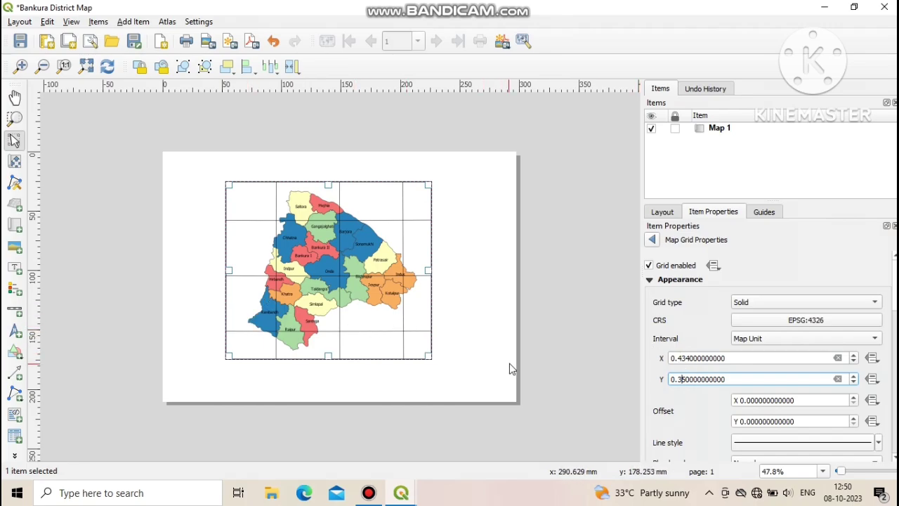
# Step: Hide the gridlines by setting the grid line stroke style to No Pen
pyautogui.scroll(-1, 709, 397)
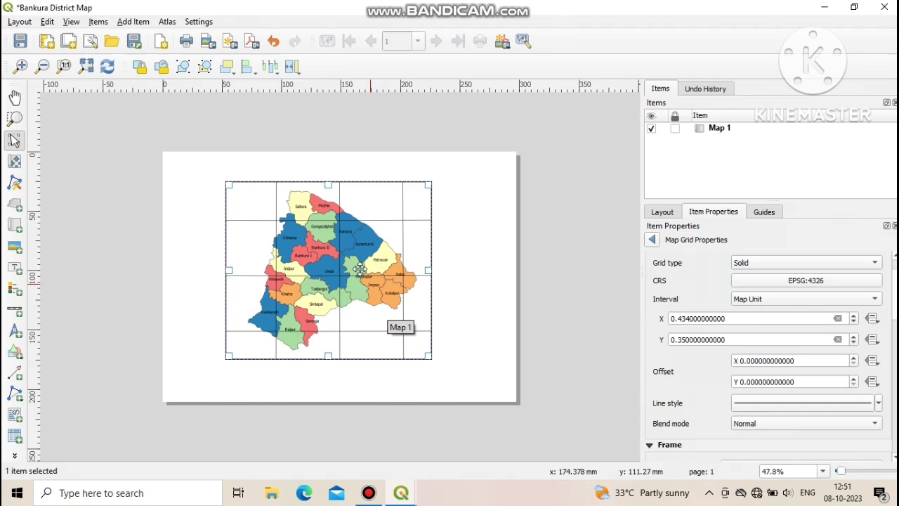
pyautogui.scroll(2, 360, 269)
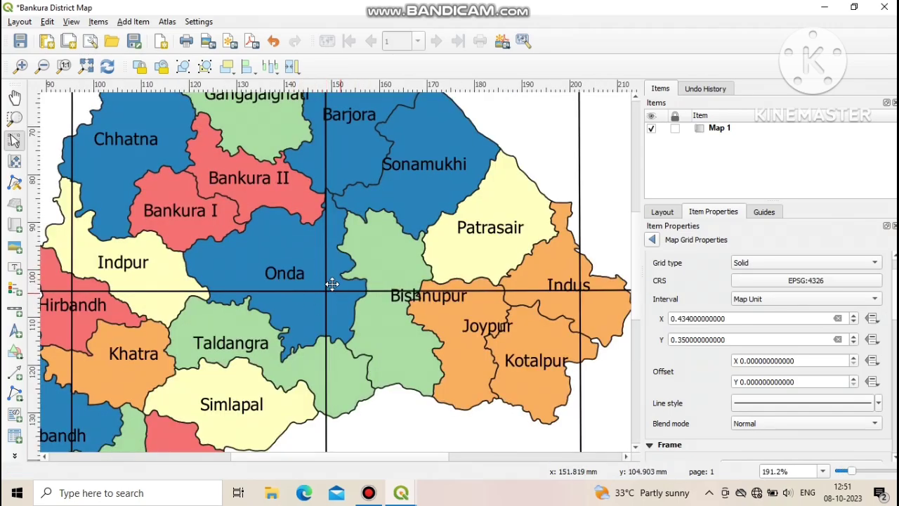
pyautogui.scroll(-1, 435, 295)
pyautogui.scroll(-1, 443, 295)
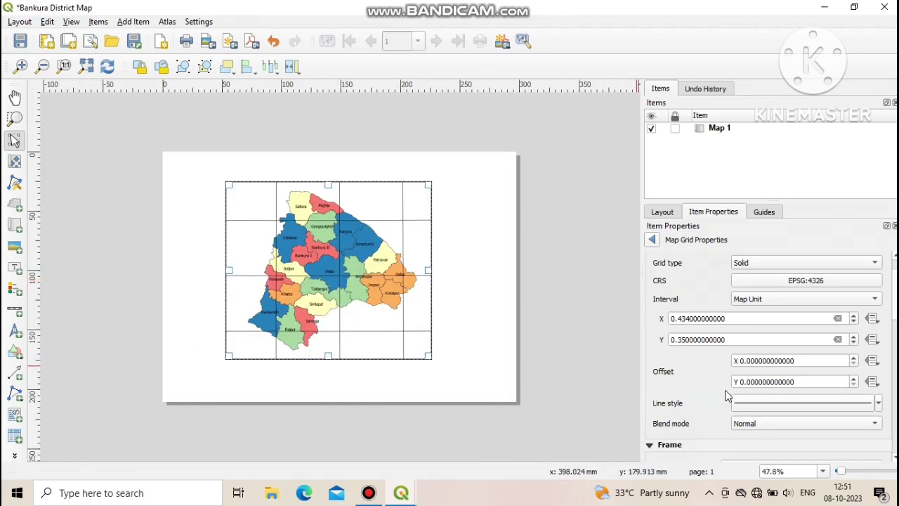
pyautogui.moveTo(803, 403)
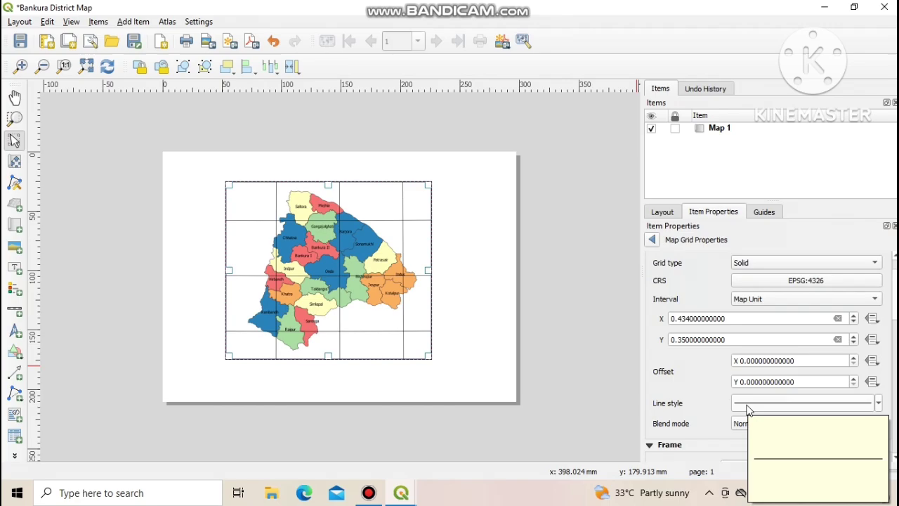
pyautogui.click(749, 403)
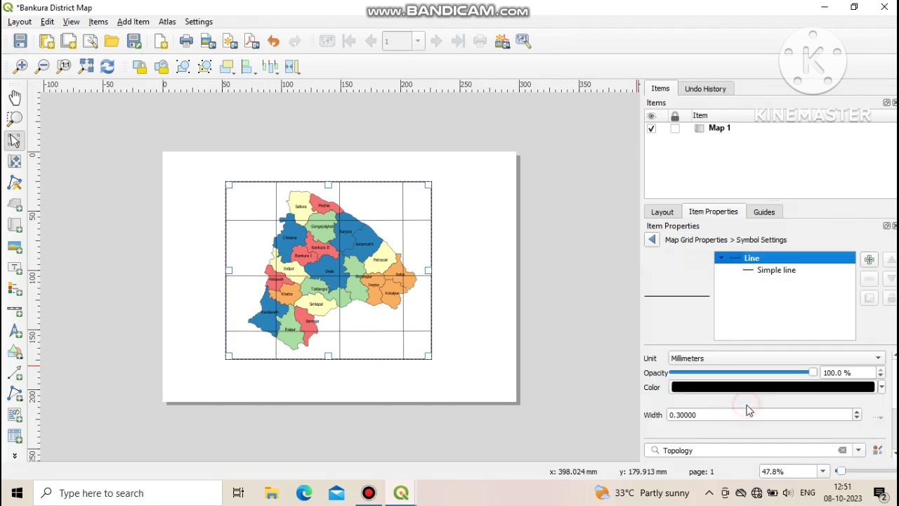
pyautogui.click(758, 274)
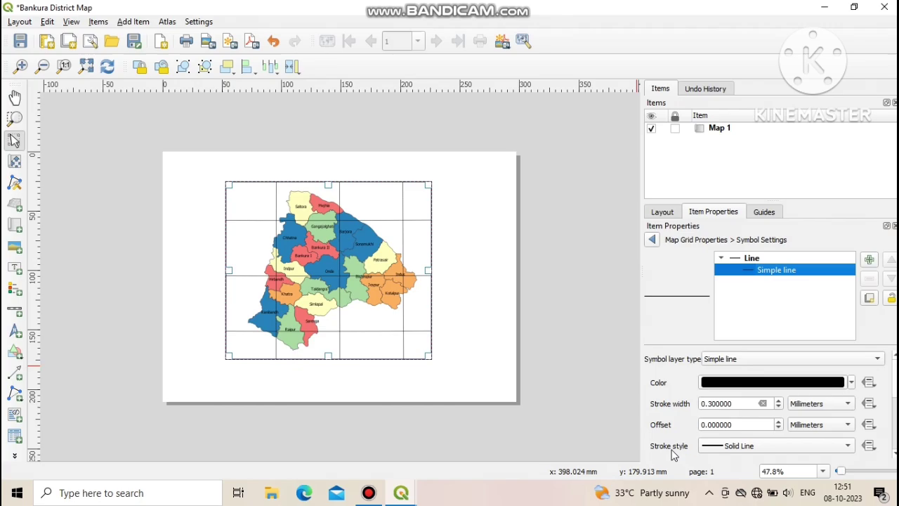
pyautogui.click(721, 453)
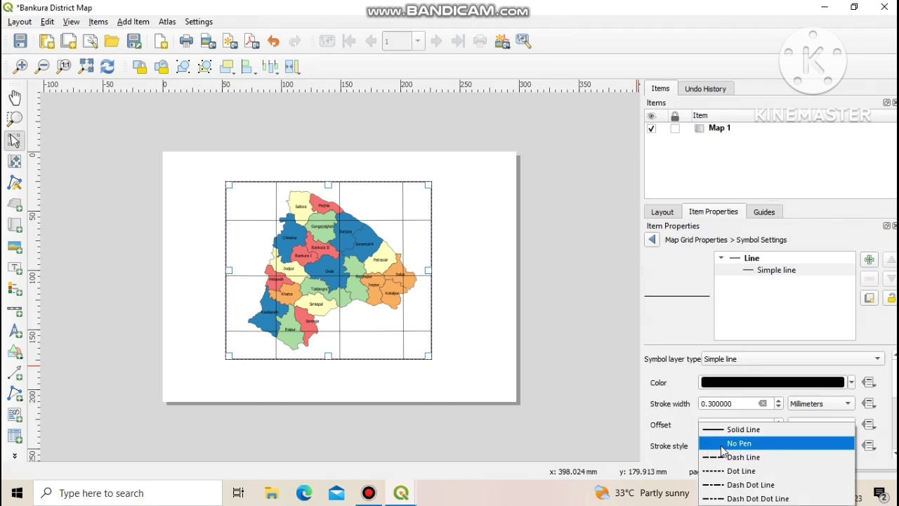
pyautogui.click(722, 448)
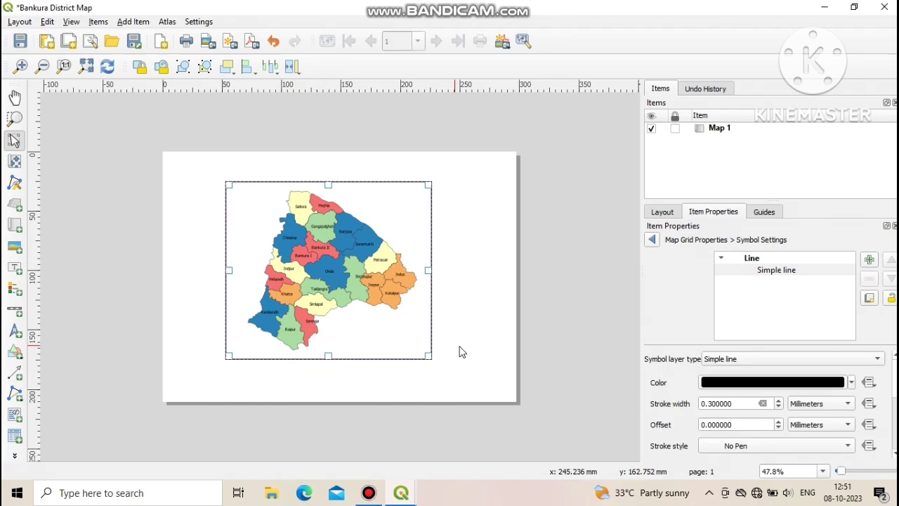
pyautogui.click(652, 239)
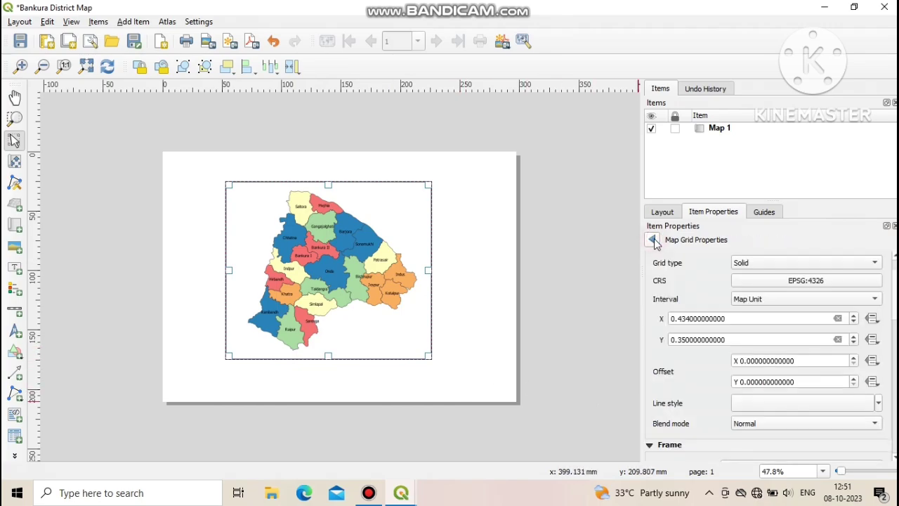
# Step: Try Interior Ticks, Line Border and Zebra frame styles, then settle on Exterior Ticks
pyautogui.scroll(-1, 683, 368)
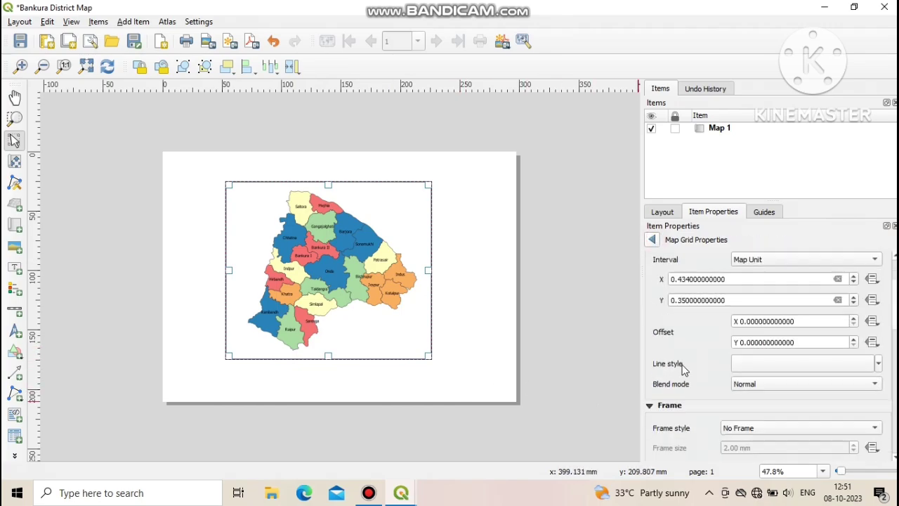
pyautogui.scroll(-1, 685, 370)
pyautogui.scroll(-1, 682, 370)
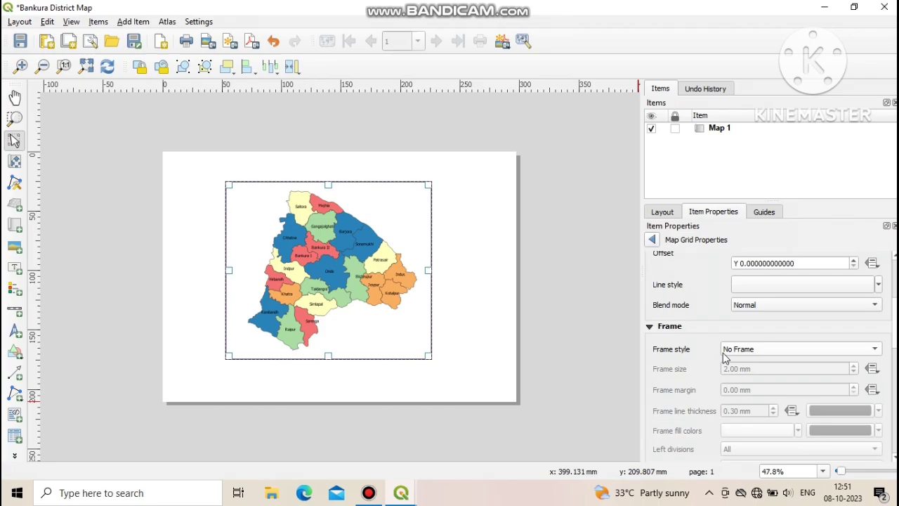
pyautogui.click(735, 356)
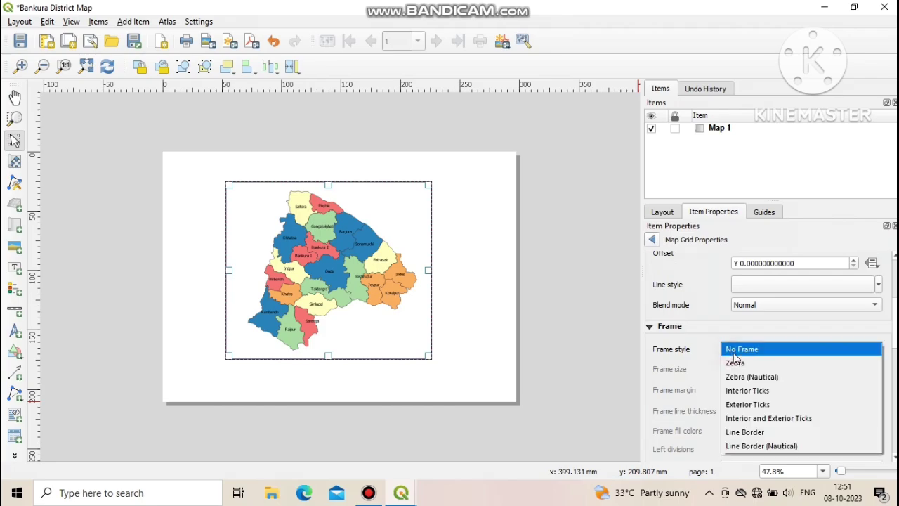
pyautogui.click(762, 394)
pyautogui.scroll(1, 420, 288)
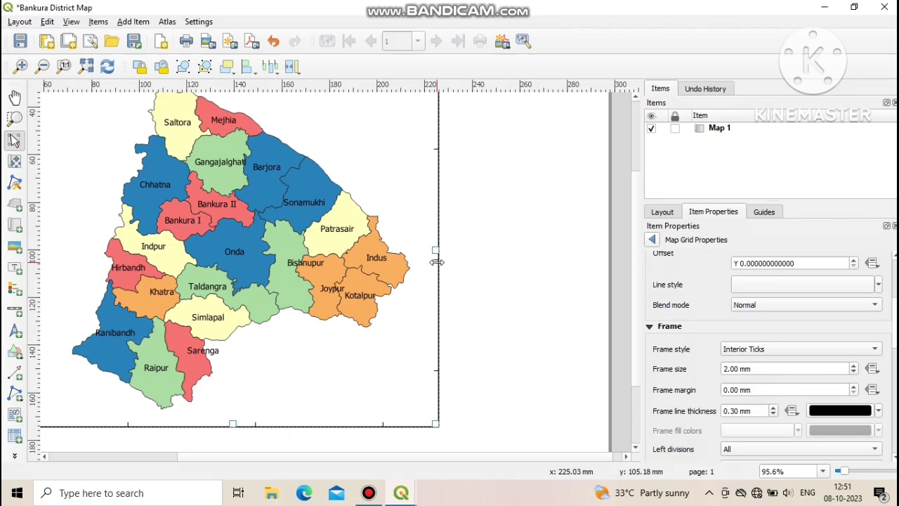
pyautogui.click(744, 351)
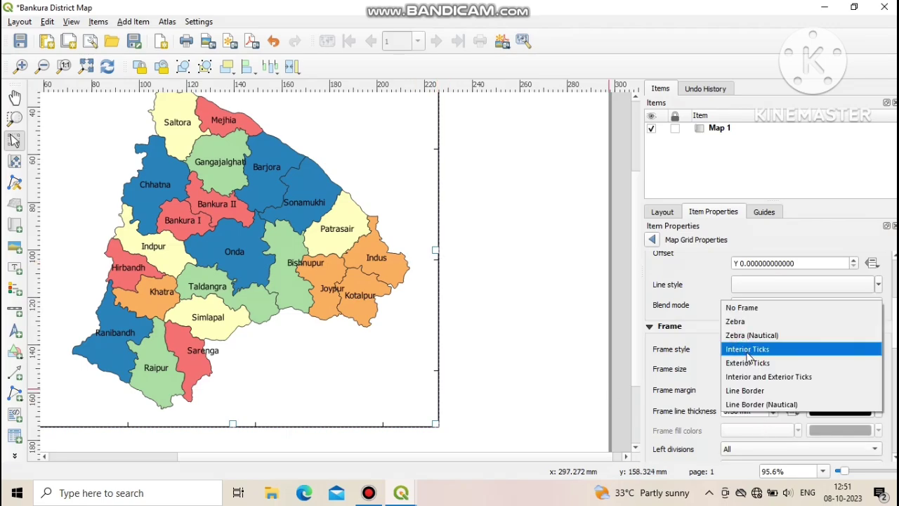
pyautogui.click(749, 362)
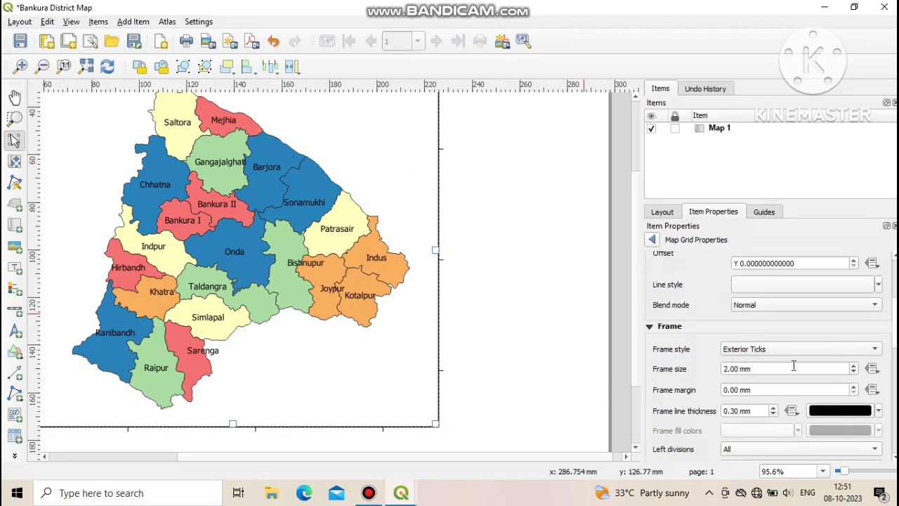
pyautogui.click(741, 351)
pyautogui.click(756, 376)
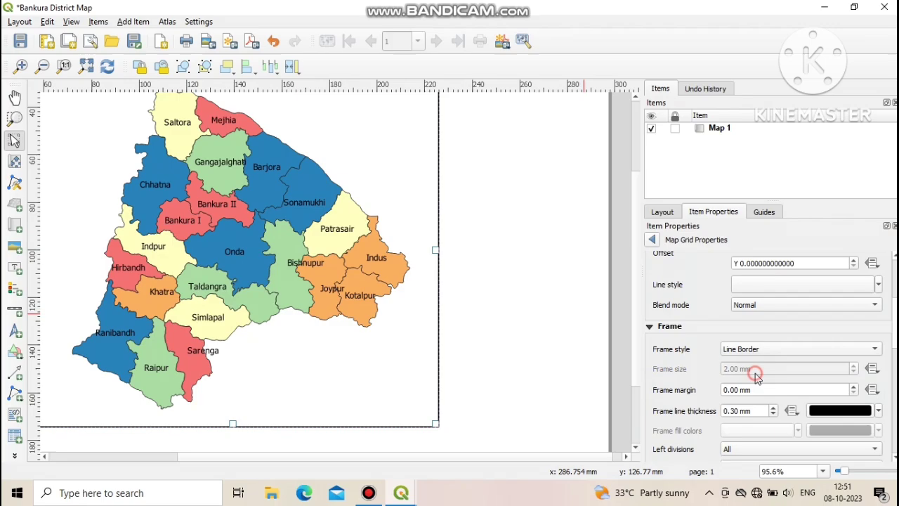
pyautogui.click(754, 349)
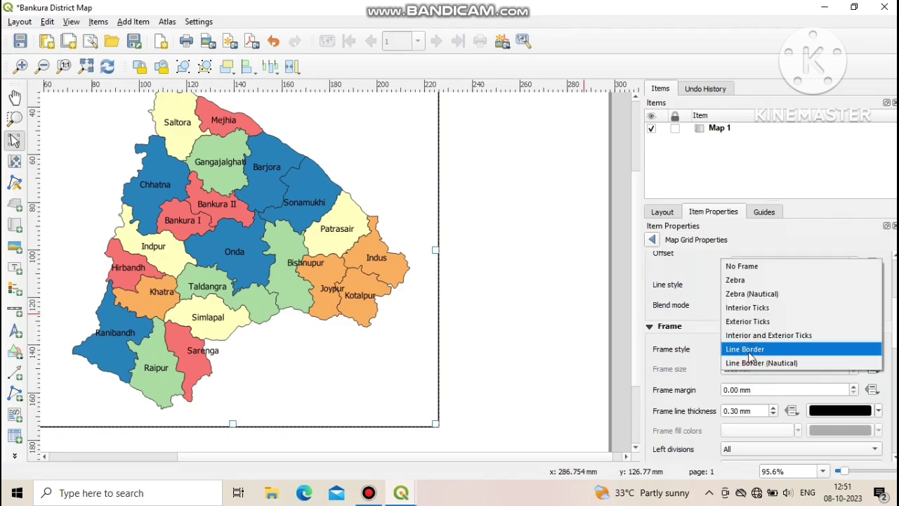
pyautogui.click(750, 280)
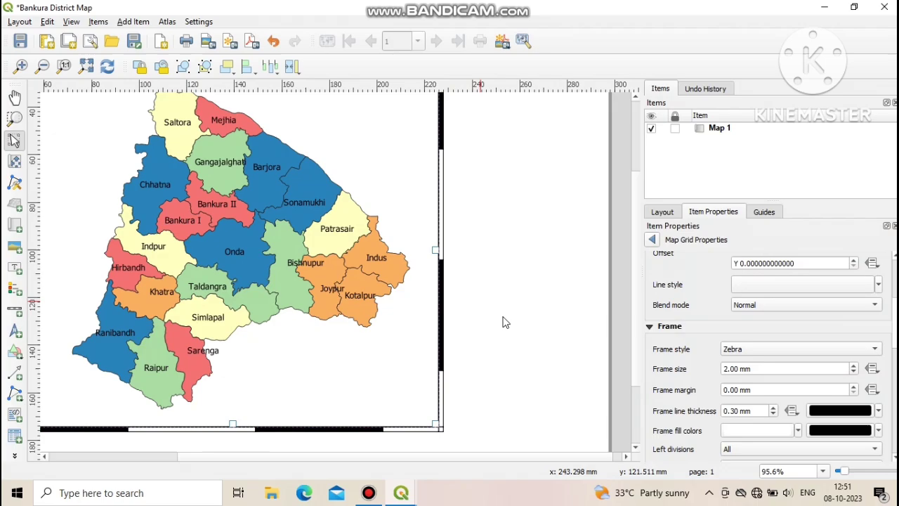
pyautogui.click(750, 356)
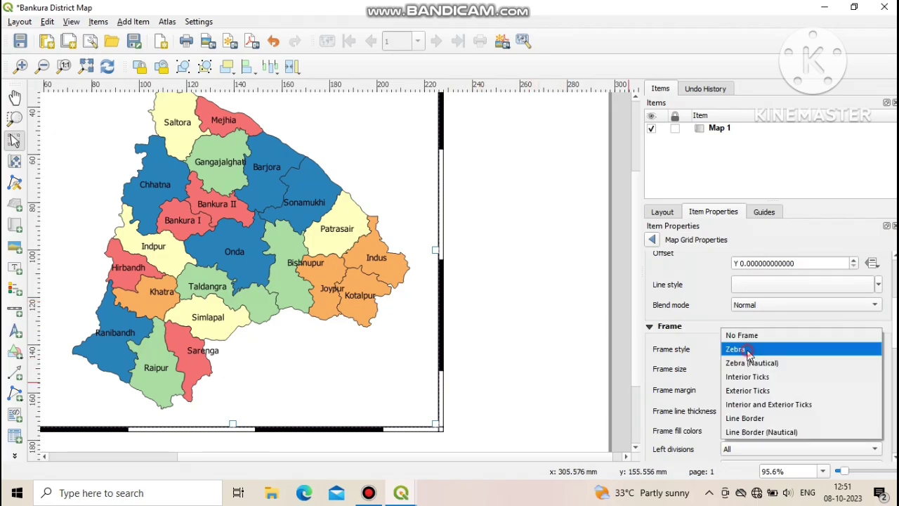
pyautogui.click(771, 392)
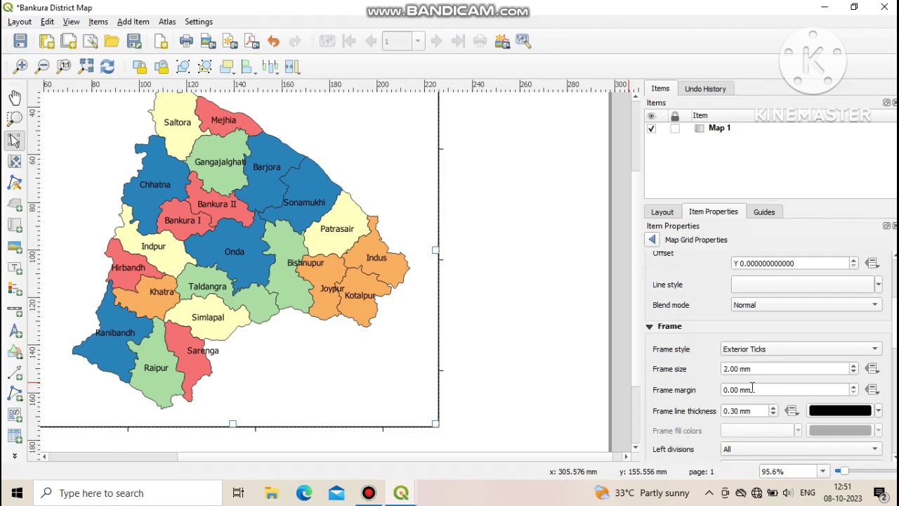
# Step: Make the exterior frame ticks 3.00 mm long with 0.70 mm line thickness
pyautogui.click(854, 366)
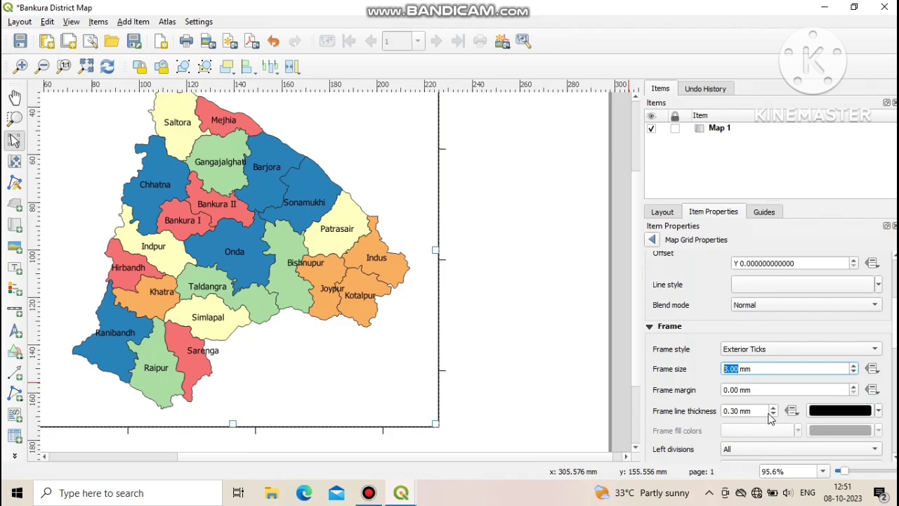
pyautogui.click(737, 412)
pyautogui.write('0')
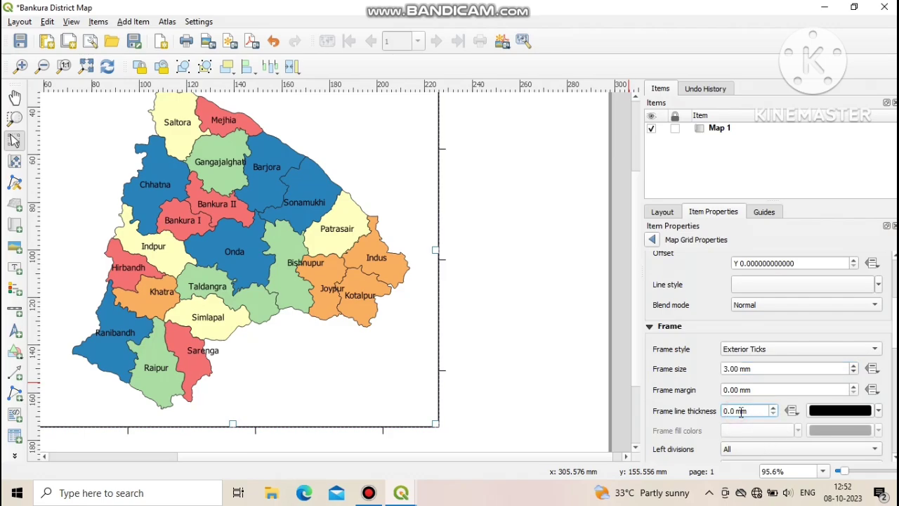
pyautogui.write('7')
pyautogui.click(759, 389)
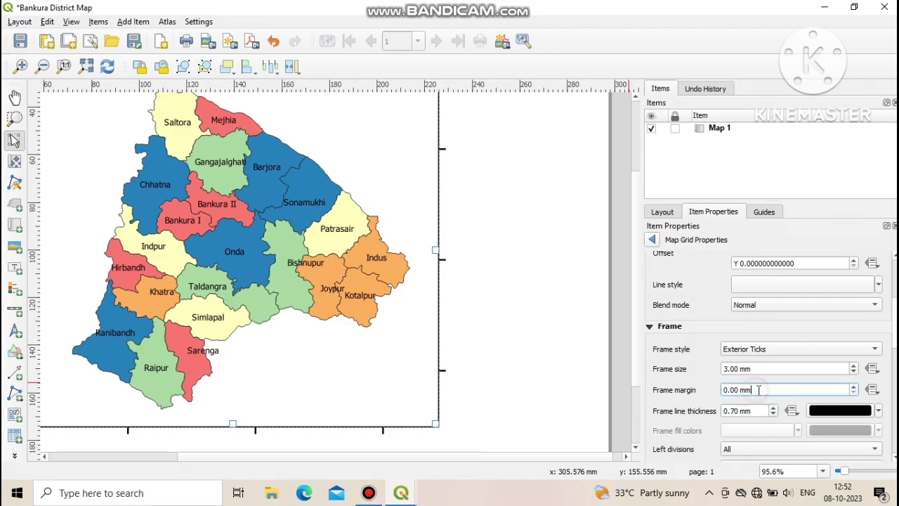
pyautogui.scroll(-5, 665, 370)
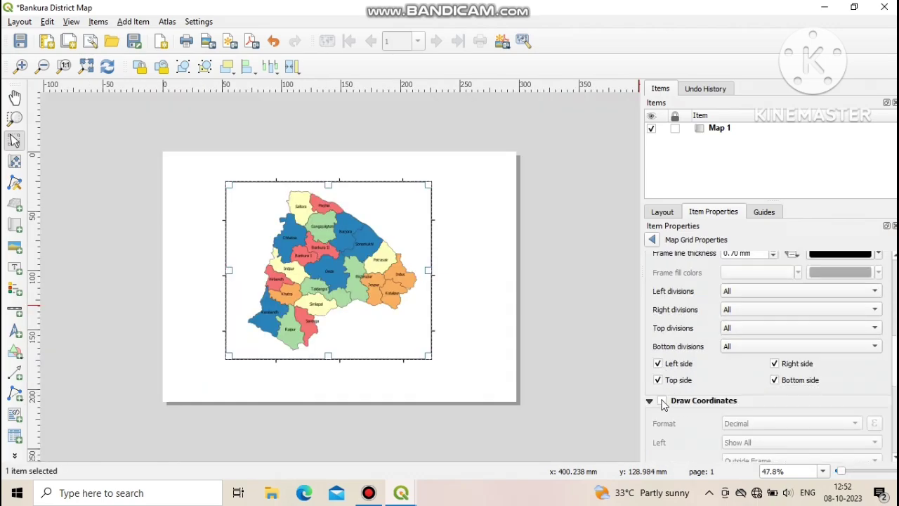
# Step: Turn on Draw Coordinates with the 'Degree, Minute, Second with Suffix' label format
pyautogui.click(662, 401)
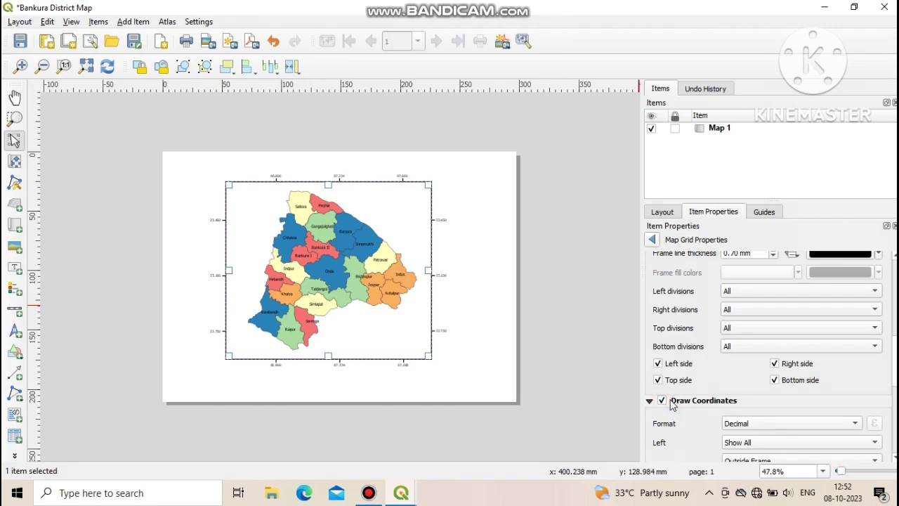
pyautogui.scroll(1, 461, 338)
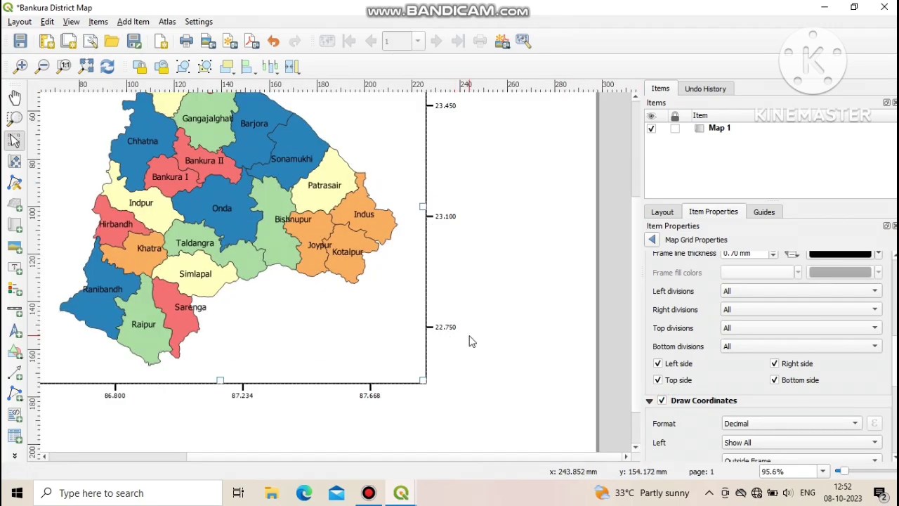
pyautogui.scroll(-1, 489, 336)
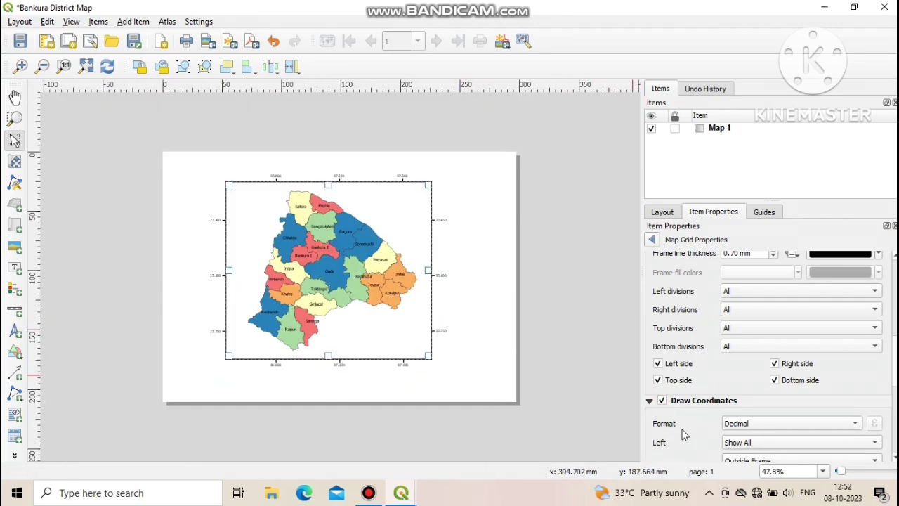
pyautogui.click(769, 429)
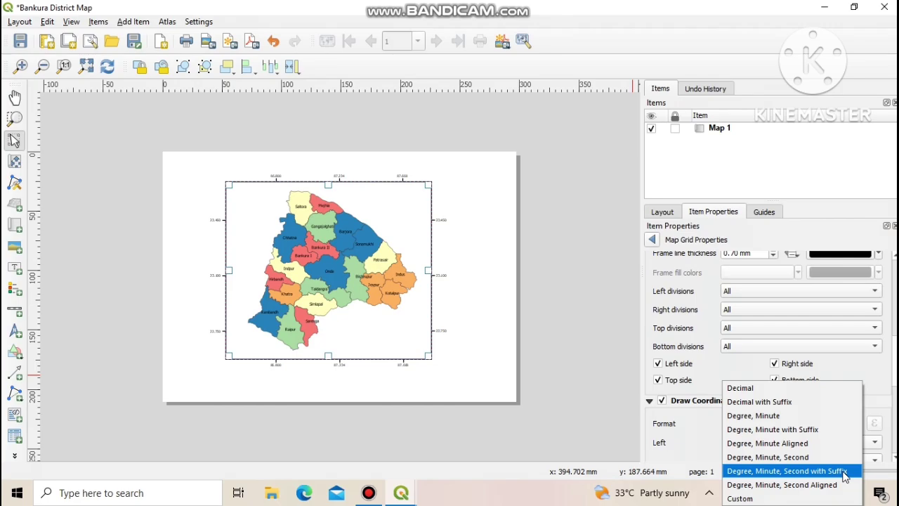
pyautogui.click(845, 472)
pyautogui.scroll(2, 450, 231)
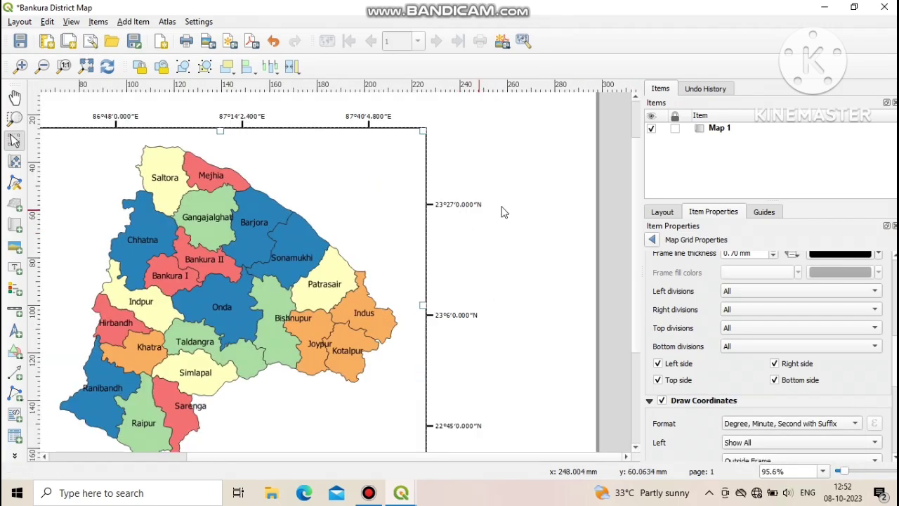
pyautogui.scroll(-2, 484, 266)
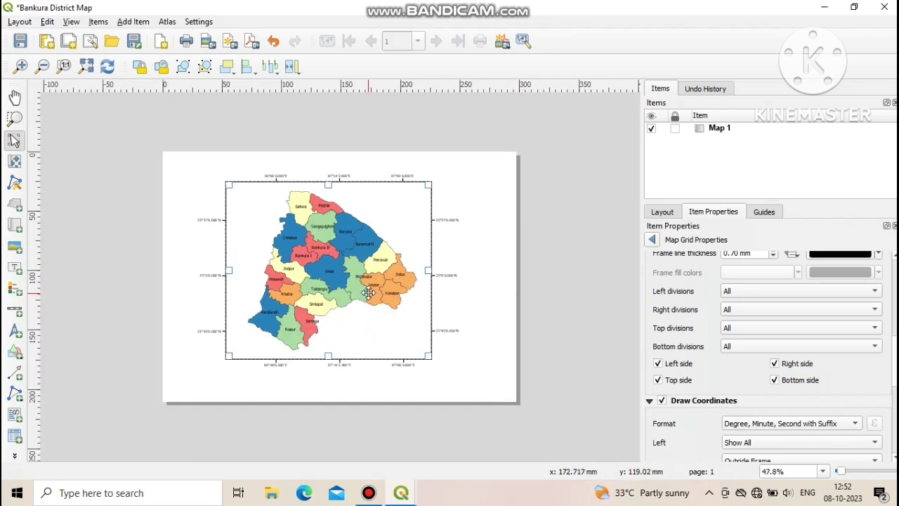
pyautogui.scroll(2, 369, 293)
pyautogui.scroll(-3, 690, 443)
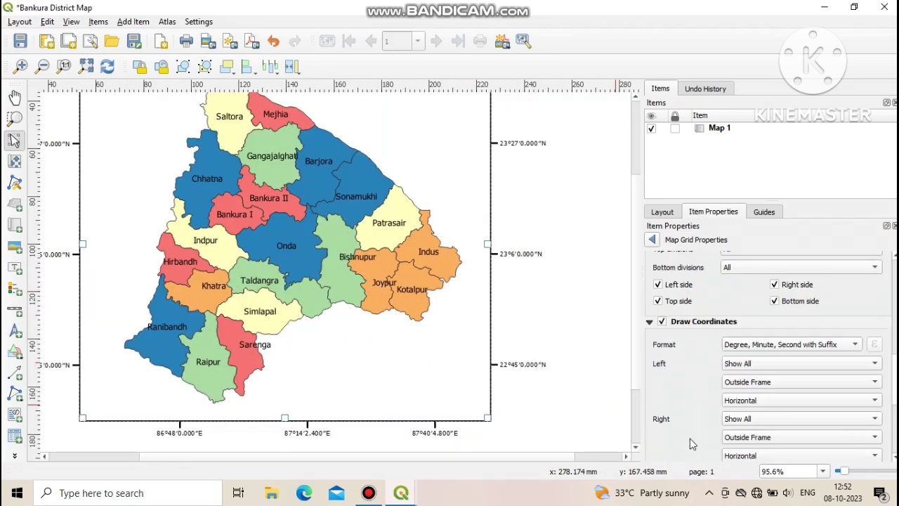
pyautogui.scroll(-2, 431, 343)
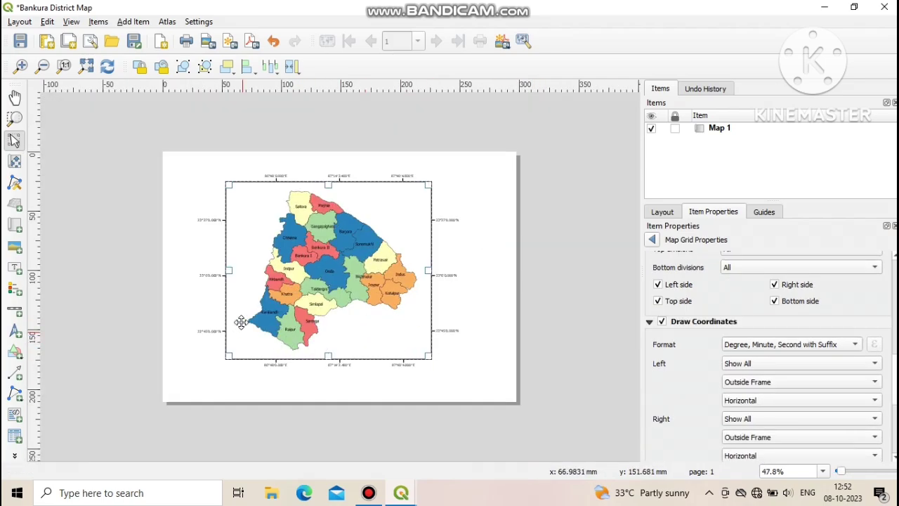
pyautogui.scroll(2, 208, 280)
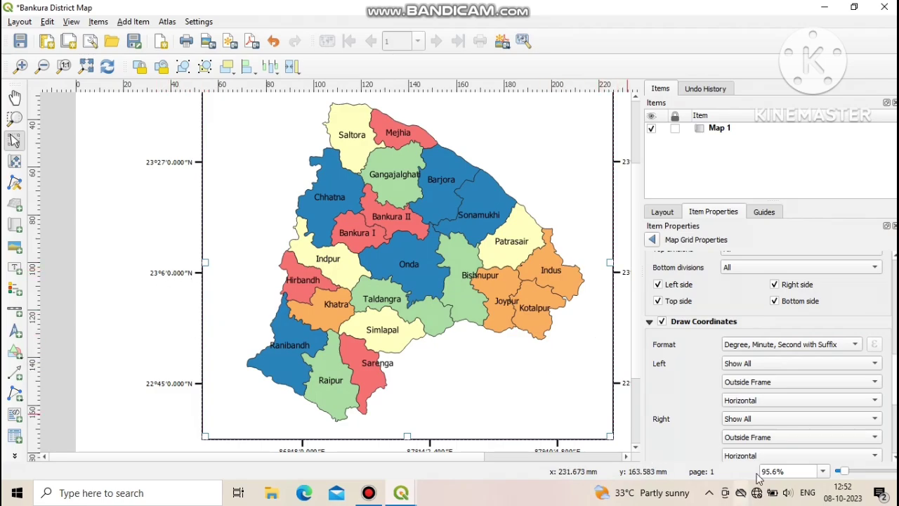
# Step: Orient left-side labels Vertical Ascending and right-side labels Vertical Descending
pyautogui.click(751, 400)
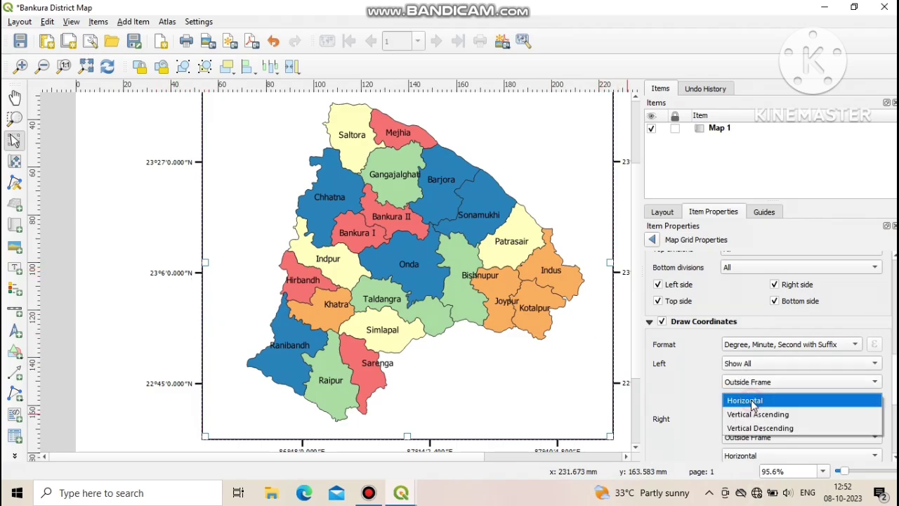
pyautogui.click(767, 415)
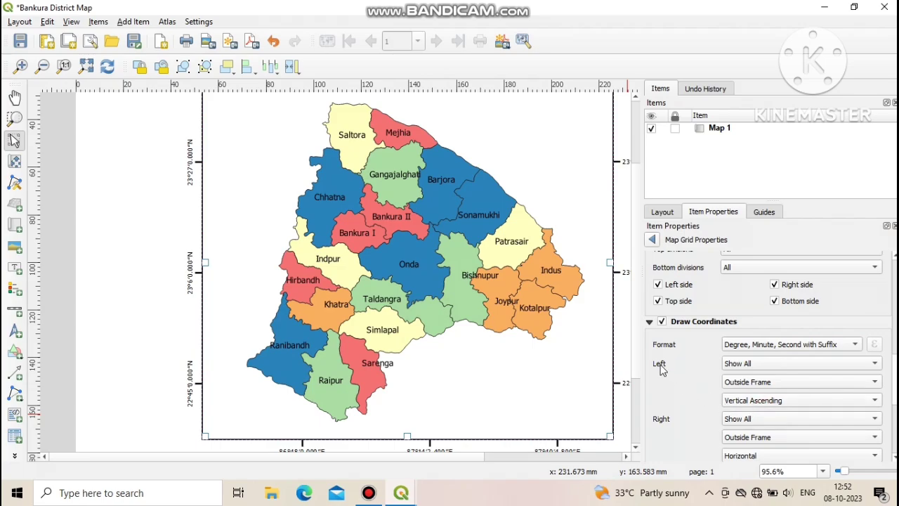
pyautogui.scroll(-2, 661, 370)
pyautogui.click(740, 416)
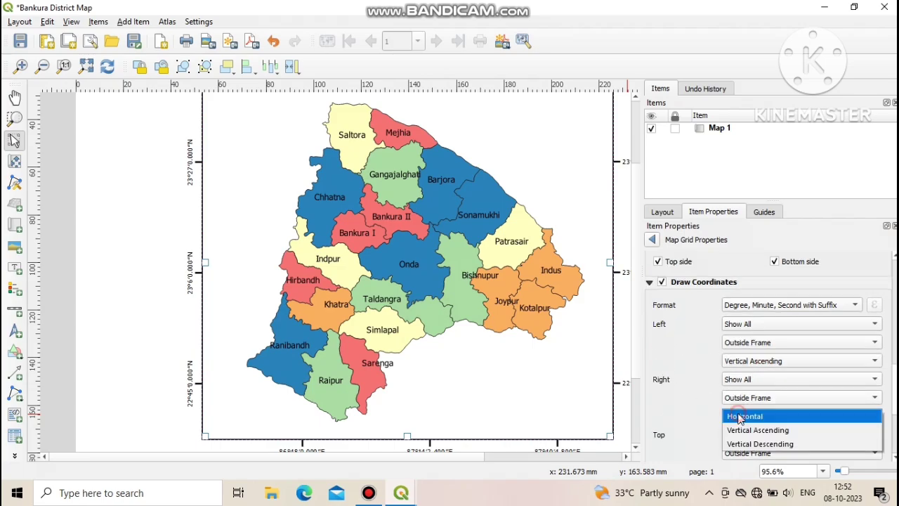
pyautogui.click(754, 443)
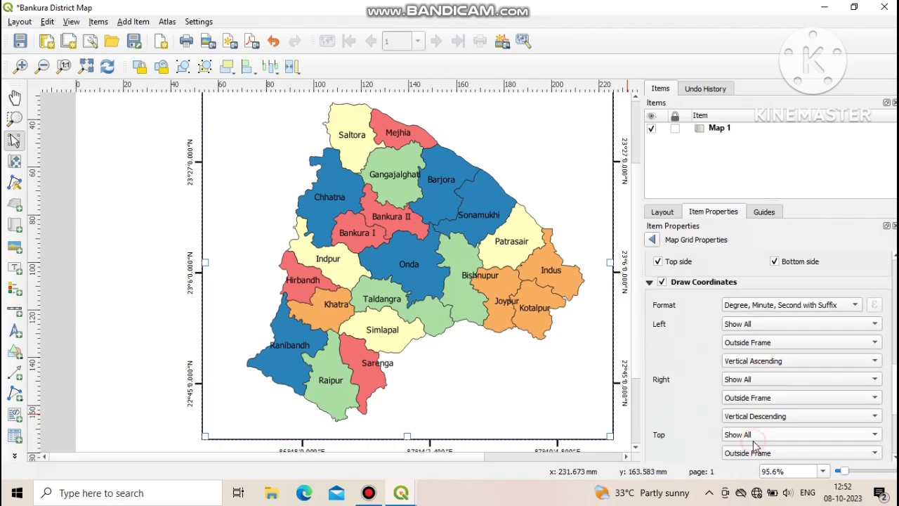
pyautogui.scroll(-1, 490, 328)
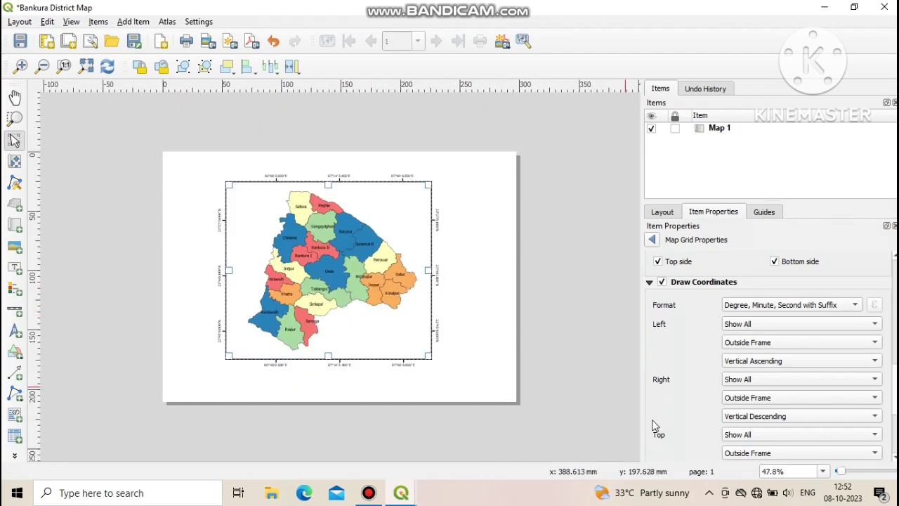
# Step: Set the grid label font to Calibri, Bold style, size 12
pyautogui.scroll(-2, 654, 425)
pyautogui.scroll(-2, 656, 422)
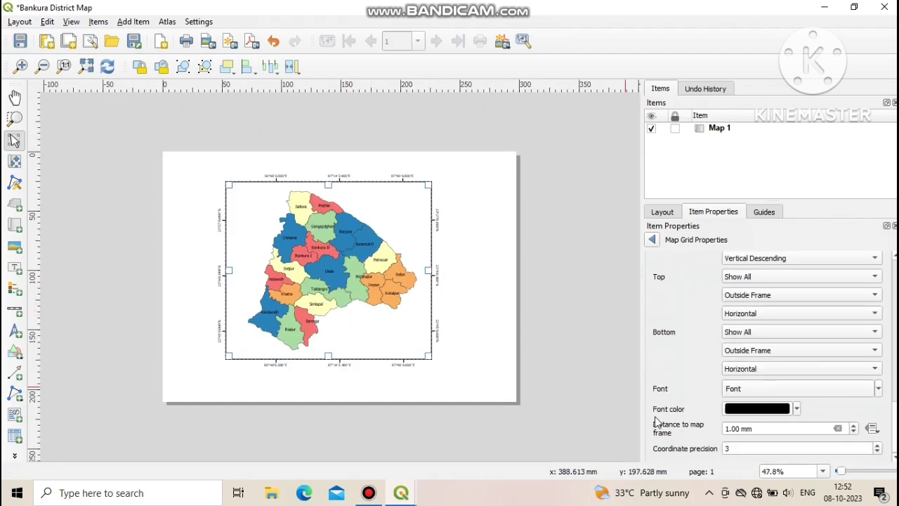
pyautogui.click(746, 391)
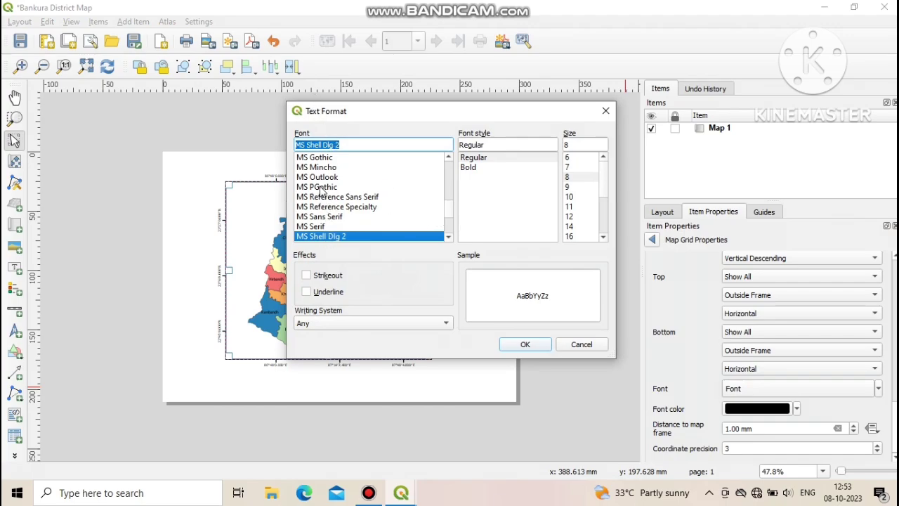
pyautogui.write('ch')
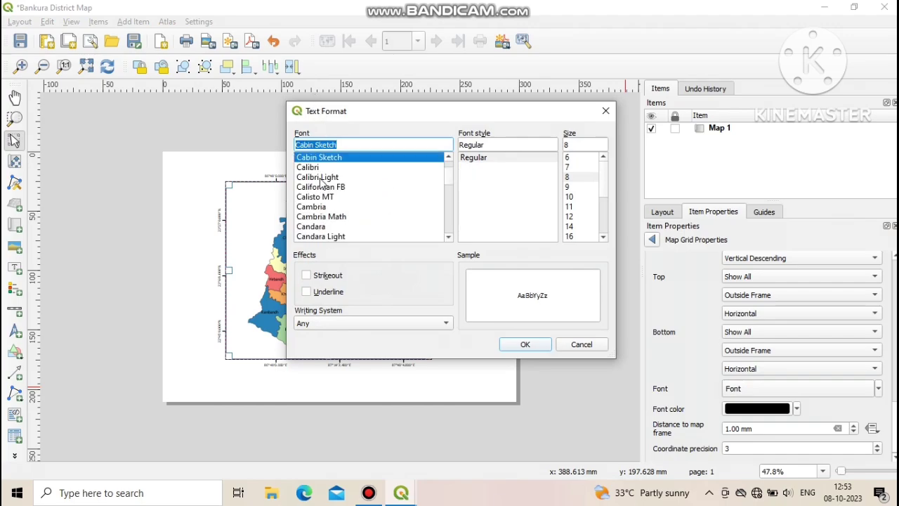
pyautogui.write('Leelawadee UI')
pyautogui.scroll(4, 320, 201)
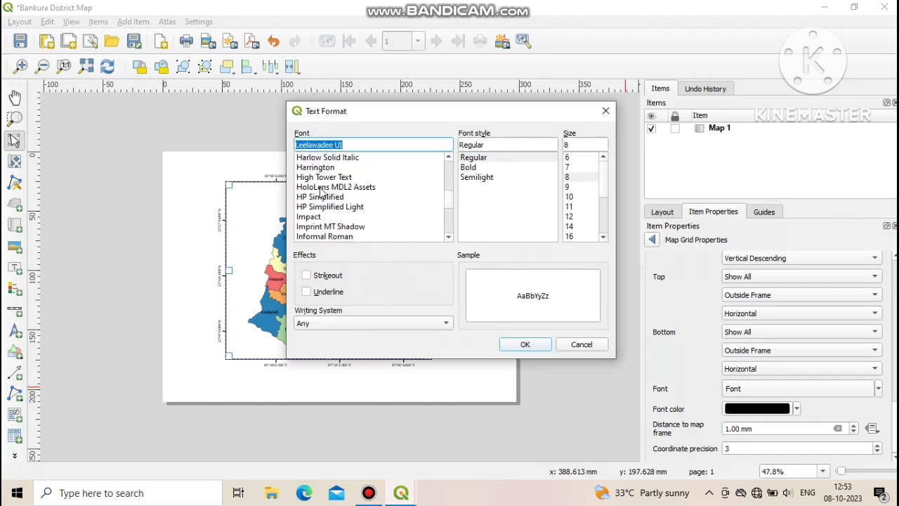
pyautogui.write('ch')
pyautogui.click(321, 168)
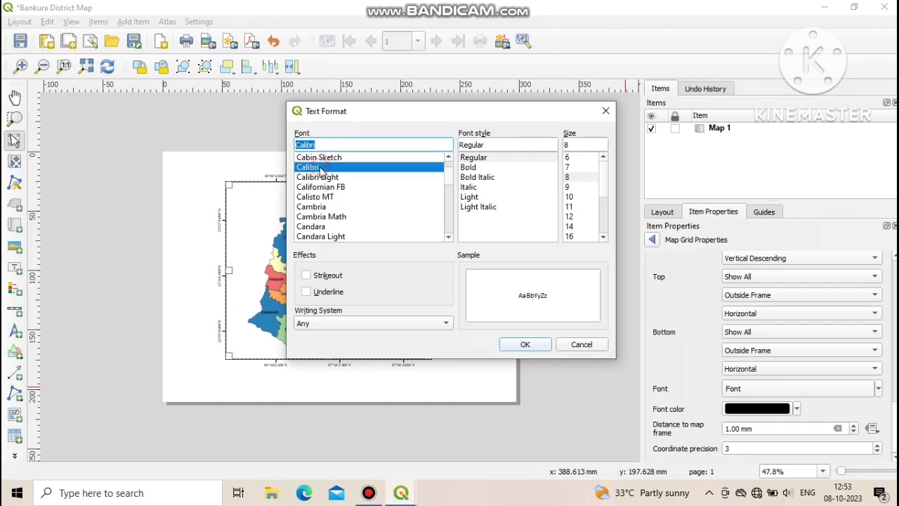
pyautogui.click(571, 216)
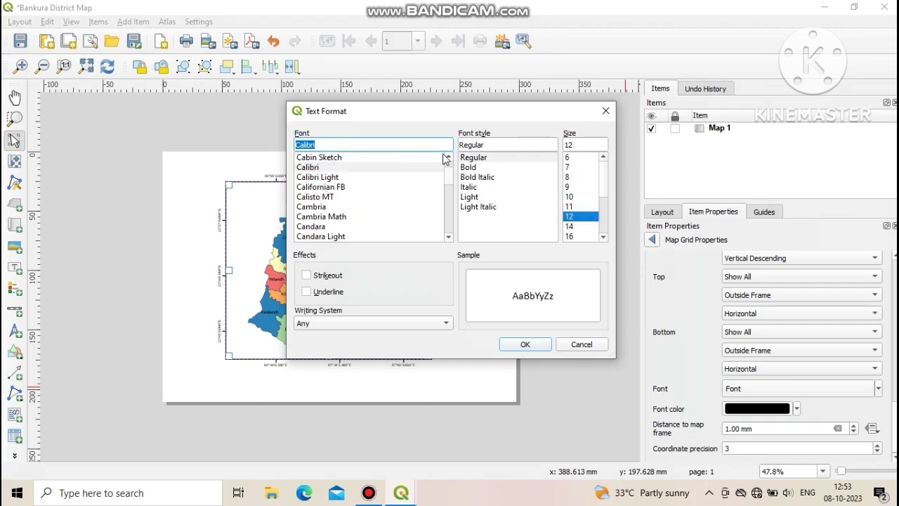
pyautogui.click(467, 169)
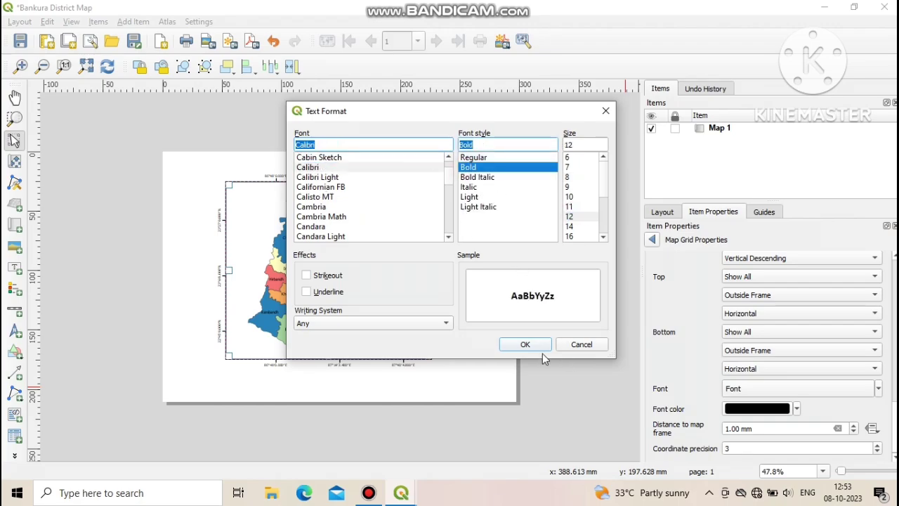
pyautogui.click(526, 343)
pyautogui.scroll(1, 447, 338)
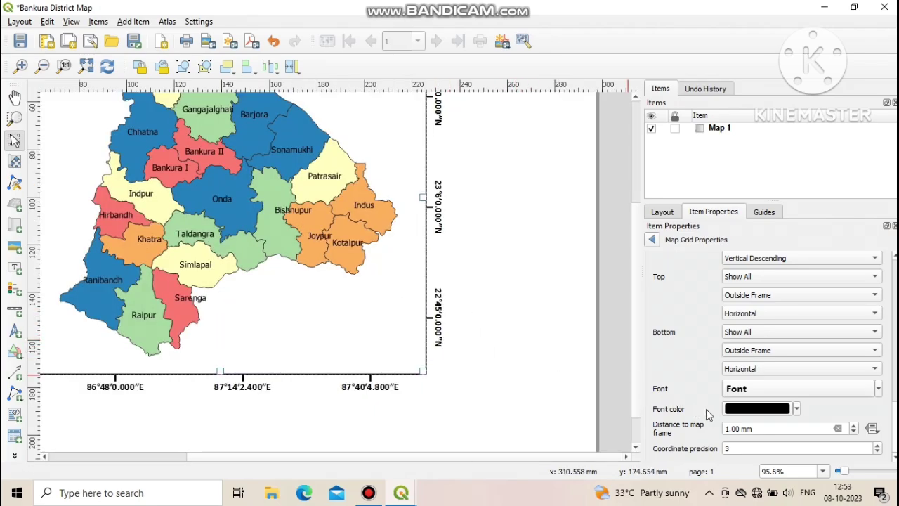
# Step: Set the labels' distance to the map frame to 3.00 mm
pyautogui.click(855, 427)
pyautogui.click(855, 426)
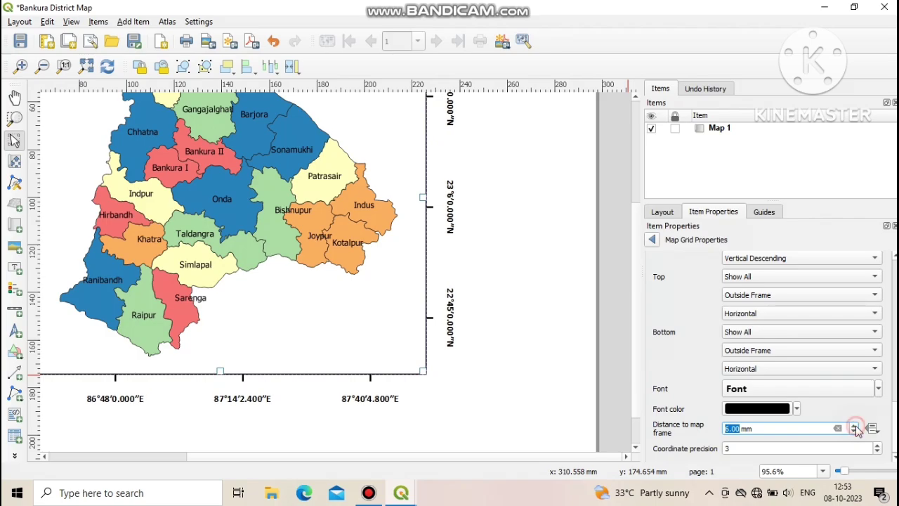
pyautogui.click(855, 433)
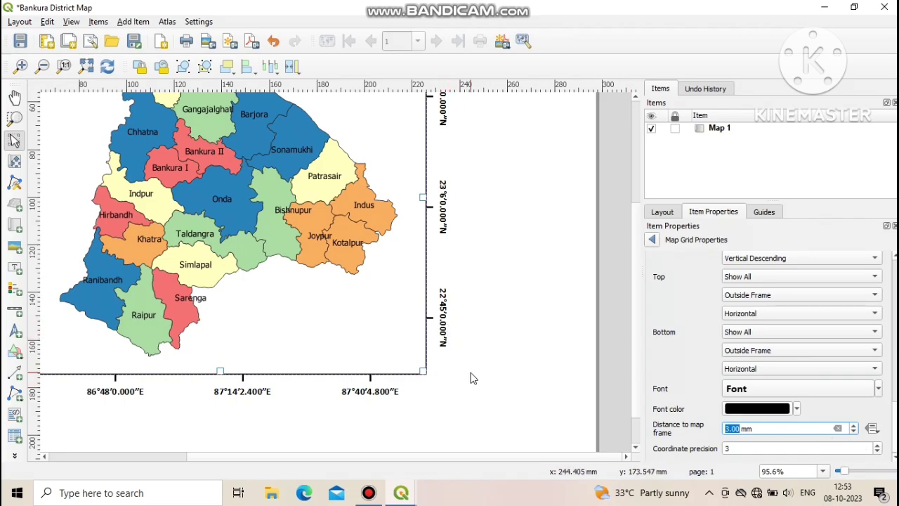
pyautogui.scroll(1, 471, 377)
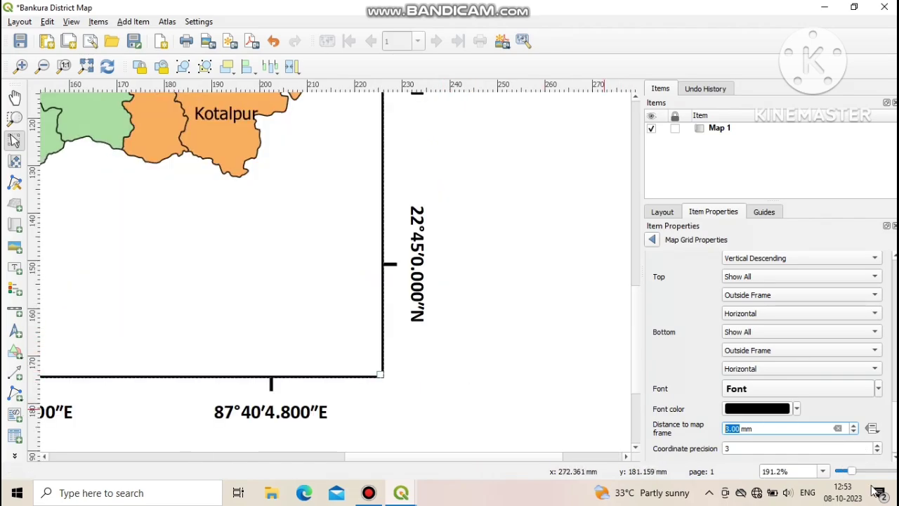
# Step: Lower coordinate precision to 0 so labels show whole seconds, e.g. 87°40'5"E
pyautogui.click(877, 447)
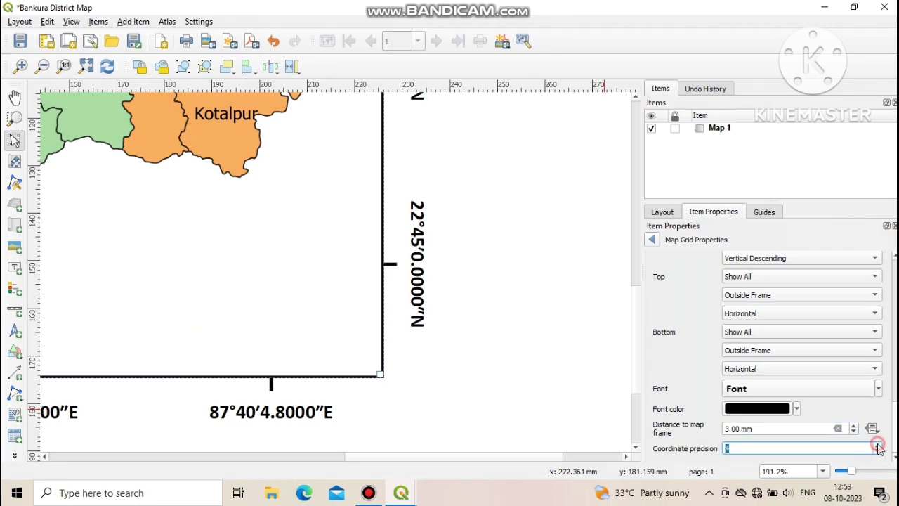
pyautogui.click(878, 447)
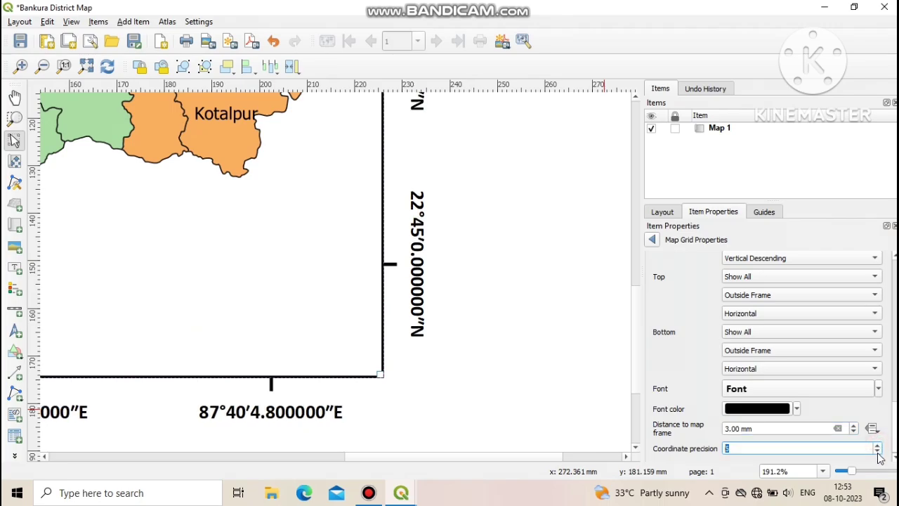
pyautogui.click(877, 452)
pyautogui.click(877, 452)
pyautogui.click(878, 452)
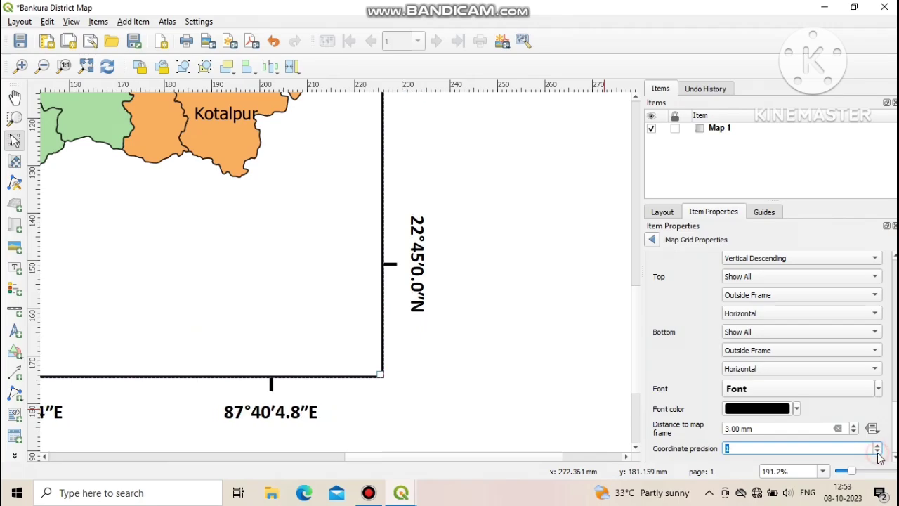
pyautogui.click(877, 452)
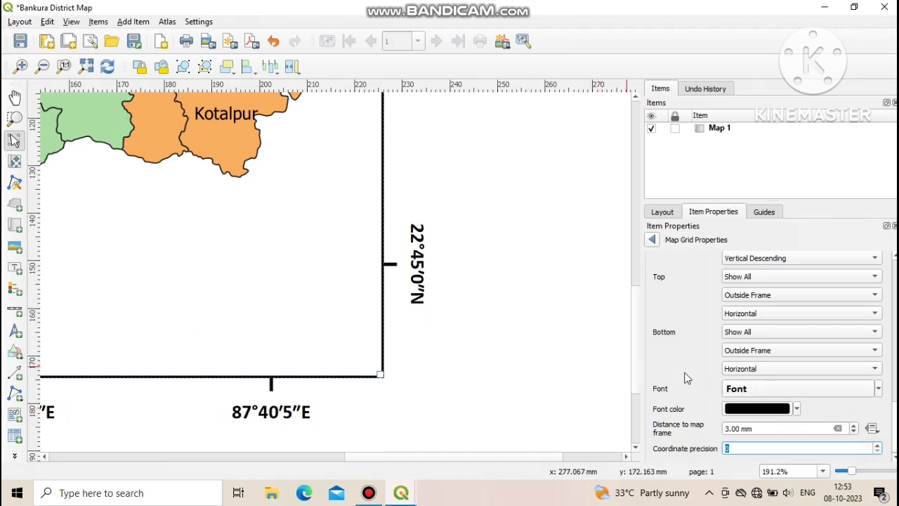
pyautogui.scroll(-1, 689, 380)
pyautogui.scroll(-1, 461, 357)
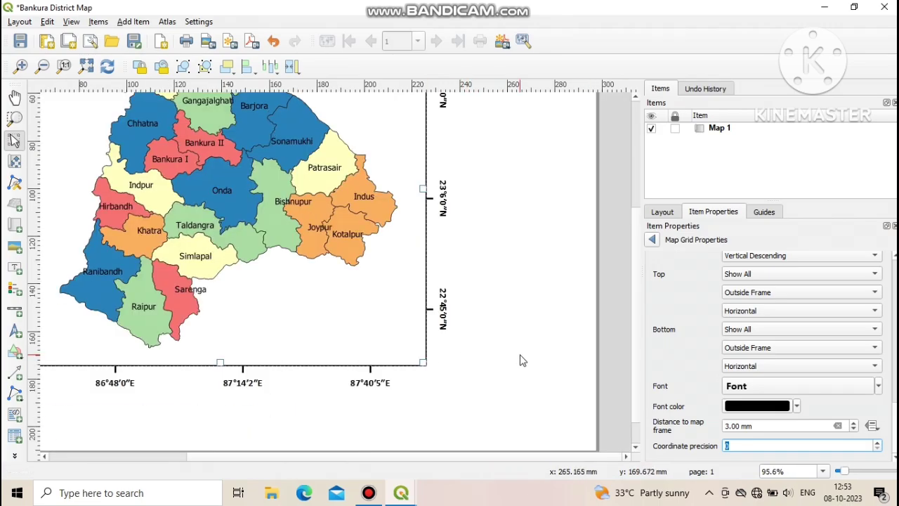
pyautogui.scroll(-1, 520, 361)
pyautogui.scroll(1, 186, 288)
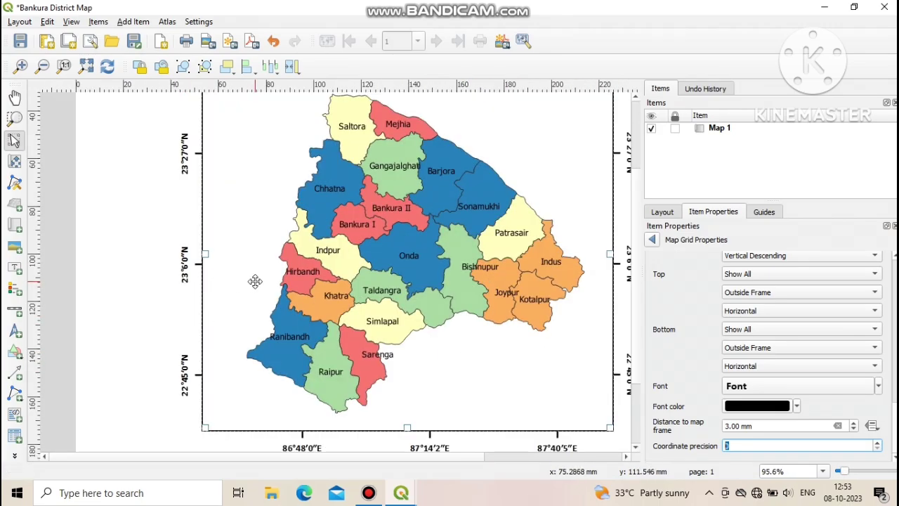
pyautogui.scroll(-1, 255, 282)
pyautogui.click(500, 306)
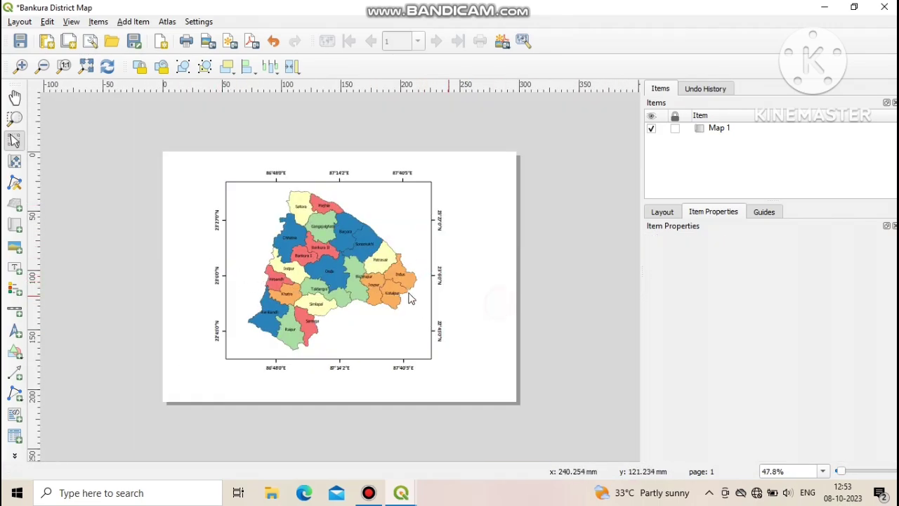
pyautogui.scroll(1, 359, 302)
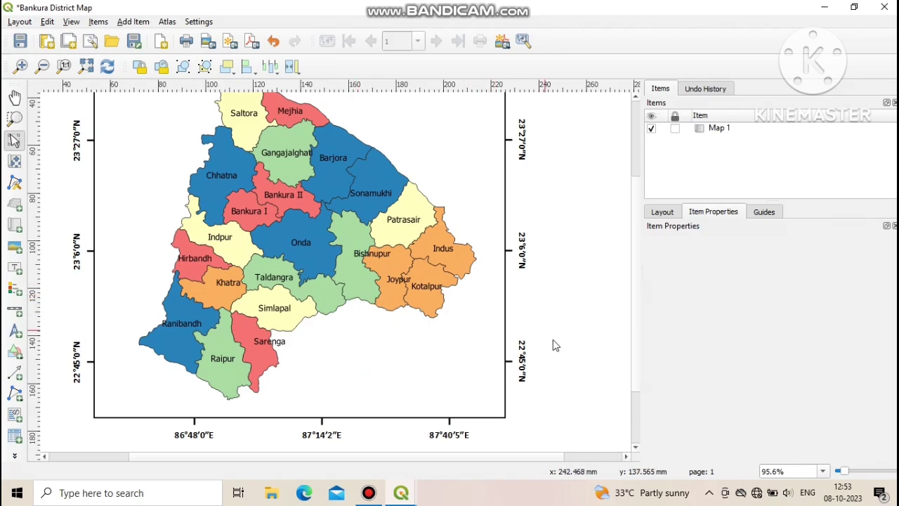
pyautogui.scroll(-1, 573, 349)
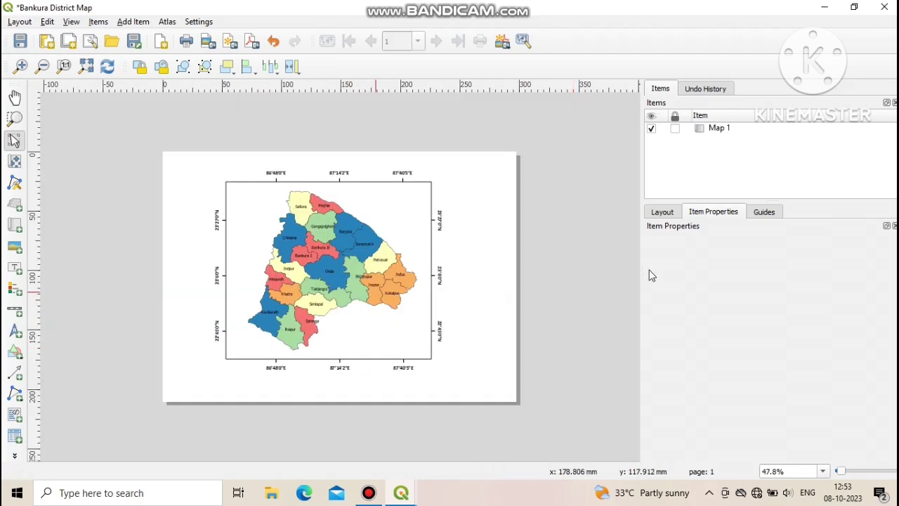
# Step: Change the map grid's frame style to Zebra with a 1.00 mm frame size
pyautogui.click(388, 295)
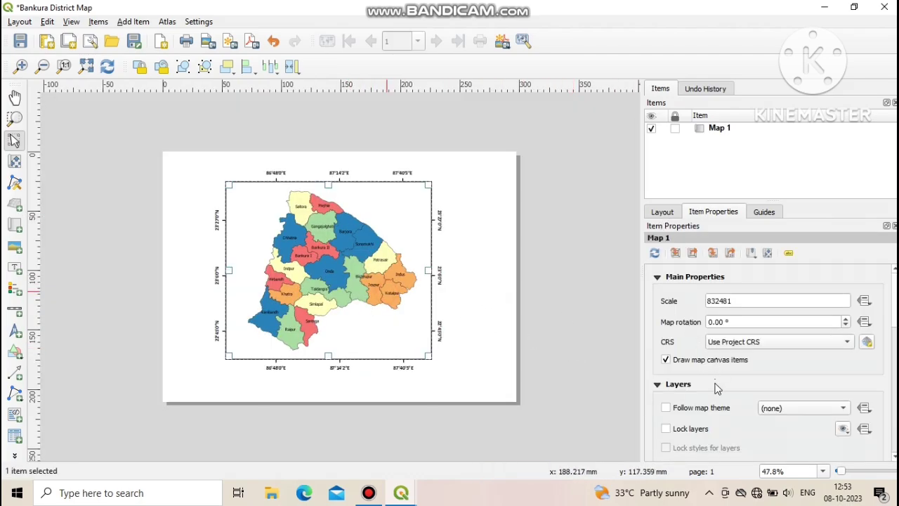
pyautogui.scroll(-5, 714, 385)
pyautogui.scroll(-1, 673, 395)
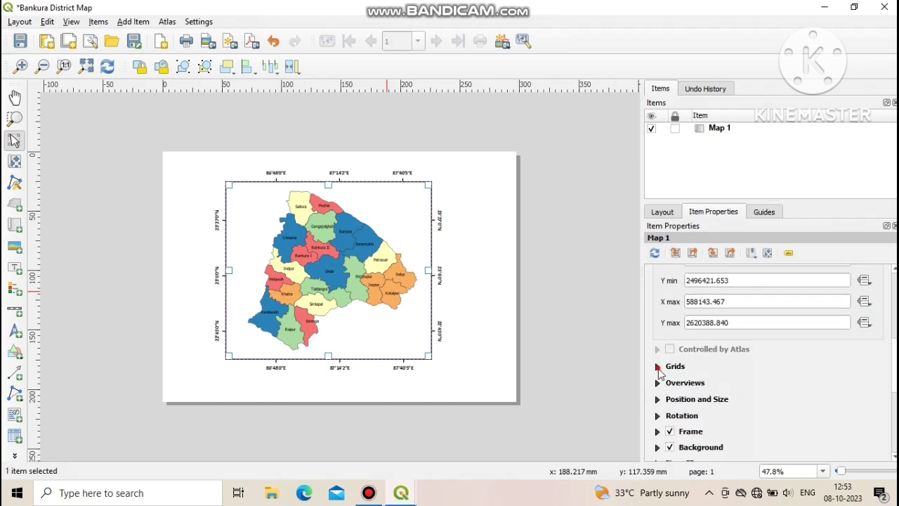
pyautogui.click(658, 366)
pyautogui.click(695, 360)
pyautogui.click(717, 418)
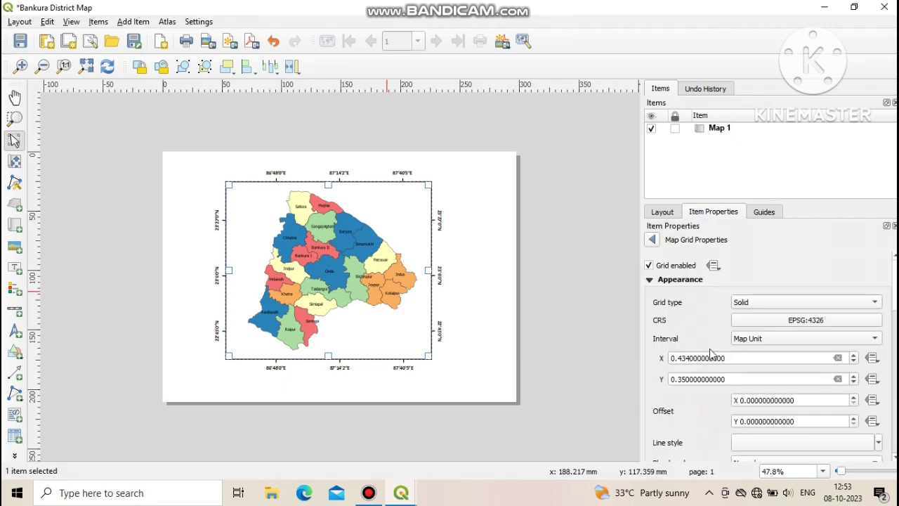
pyautogui.scroll(-2, 695, 420)
pyautogui.scroll(-1, 697, 418)
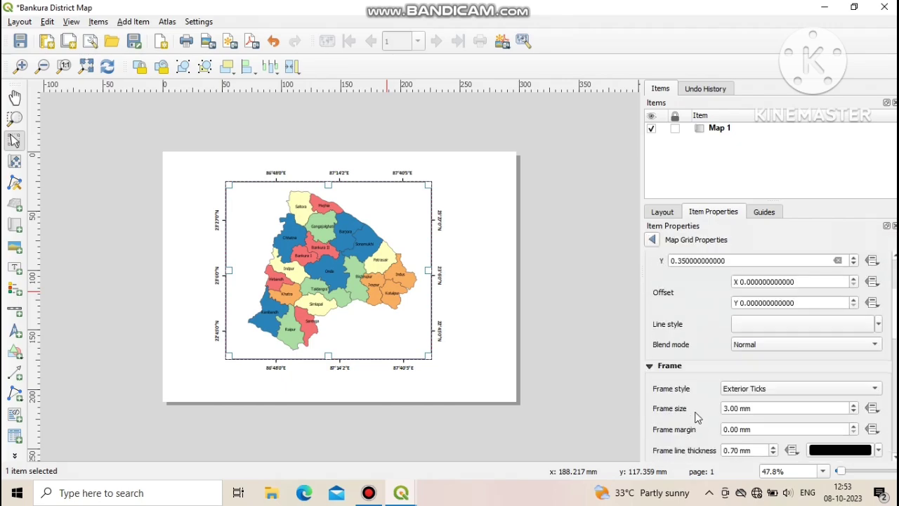
pyautogui.click(756, 396)
pyautogui.click(745, 347)
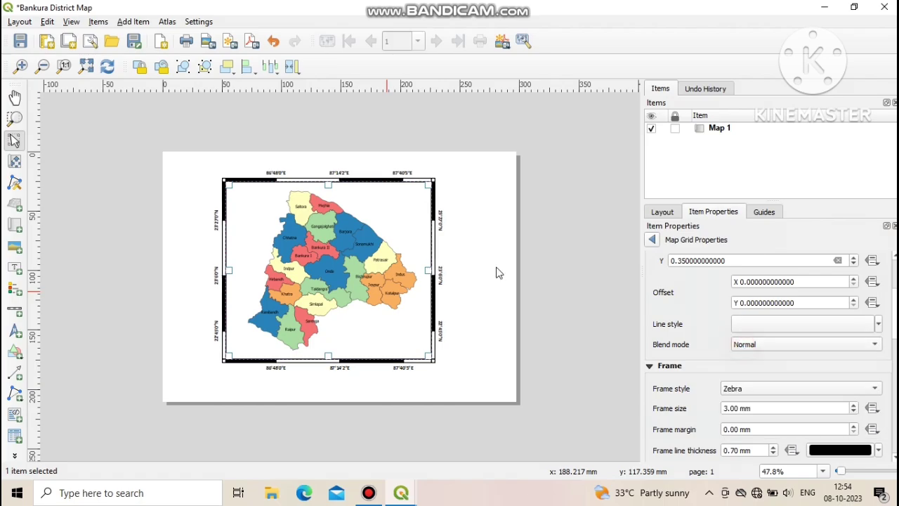
pyautogui.scroll(-1, 718, 390)
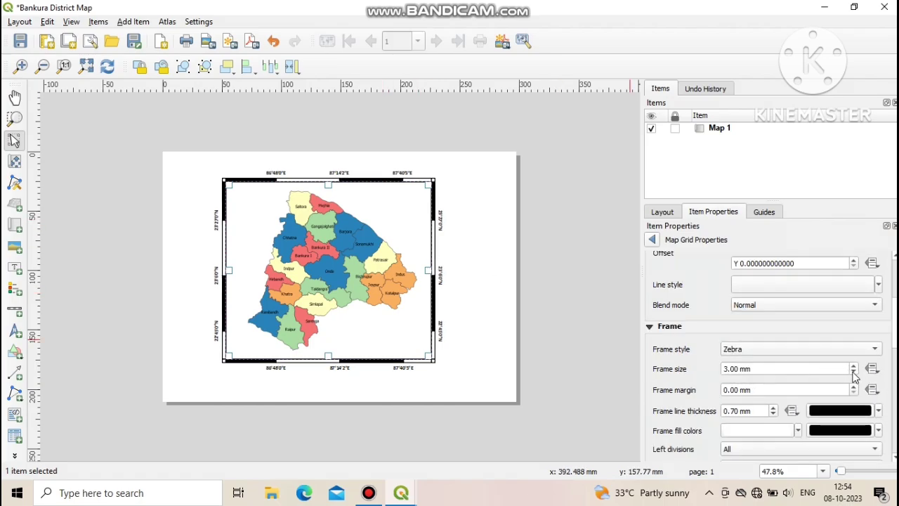
pyautogui.click(853, 375)
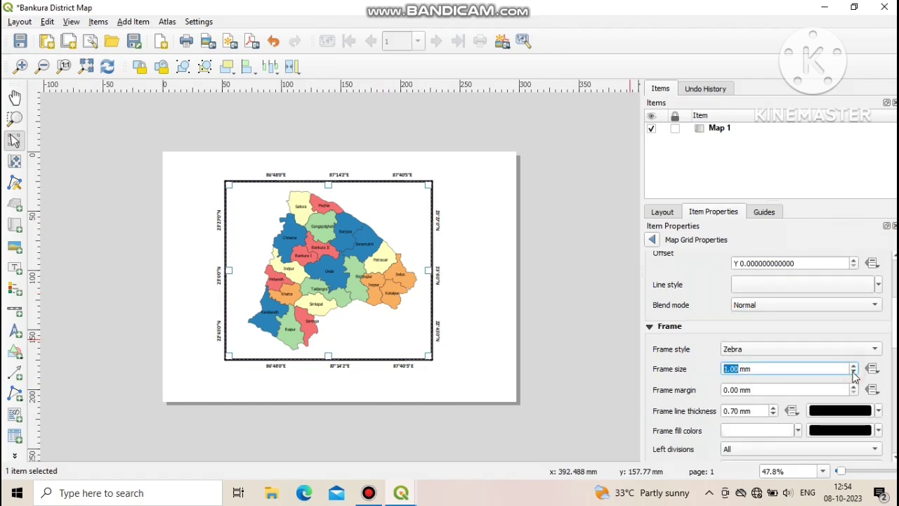
pyautogui.scroll(1, 457, 309)
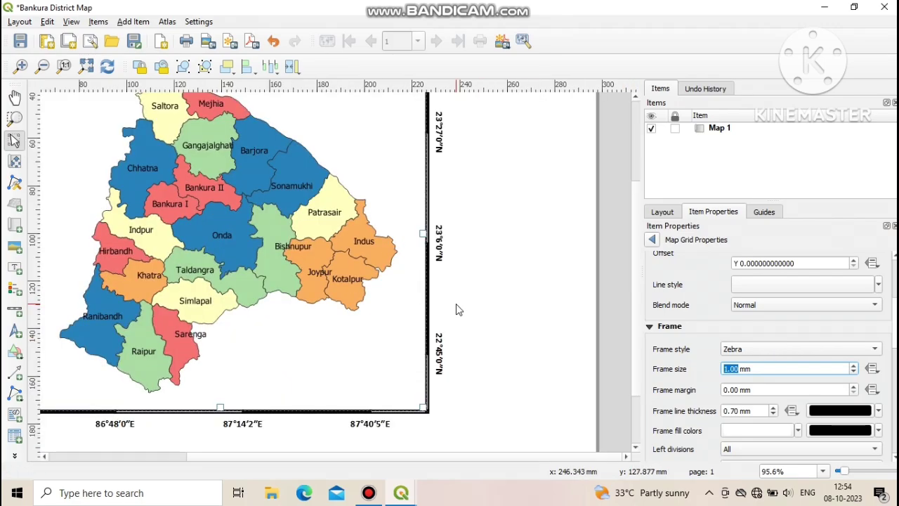
pyautogui.scroll(1, 457, 309)
pyautogui.scroll(-1, 456, 309)
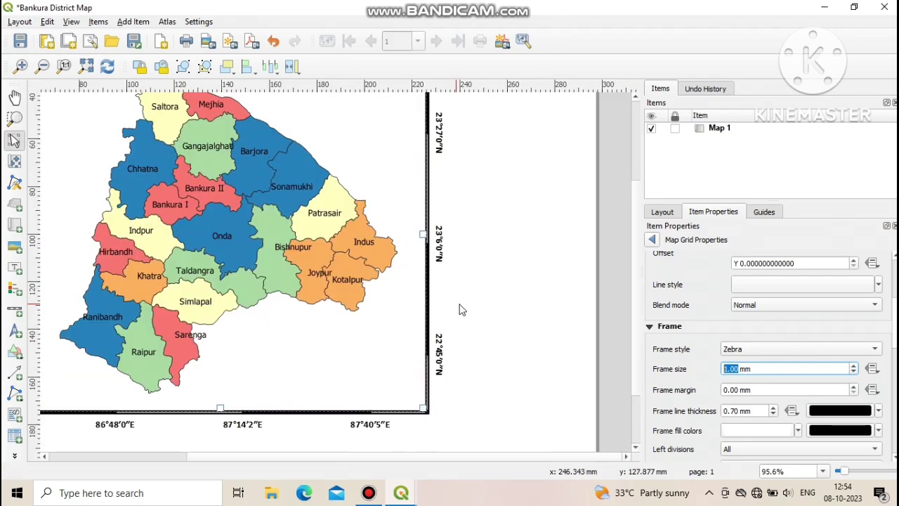
pyautogui.click(540, 311)
pyautogui.scroll(-1, 539, 311)
pyautogui.scroll(1, 269, 325)
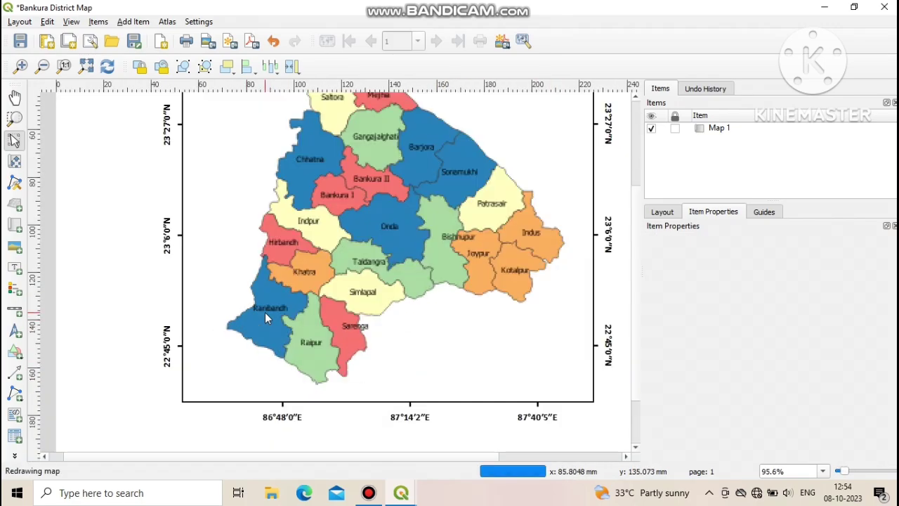
pyautogui.scroll(-1, 307, 374)
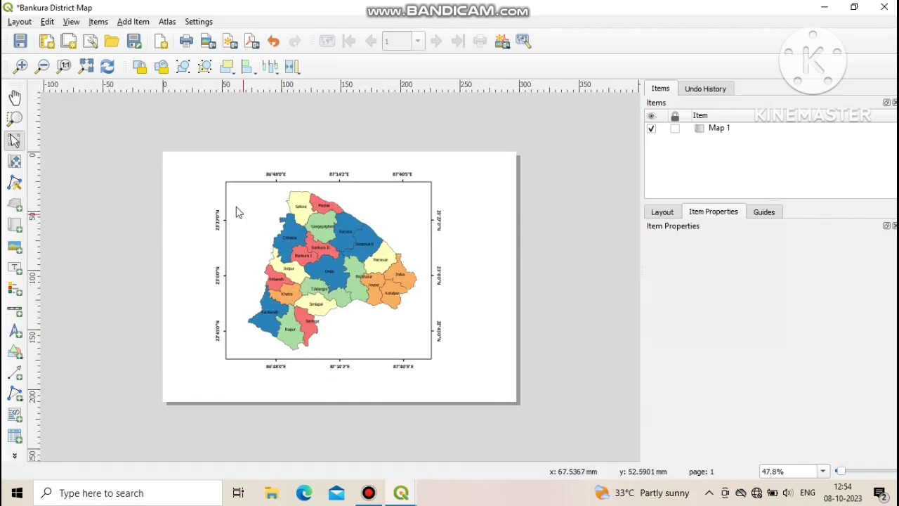